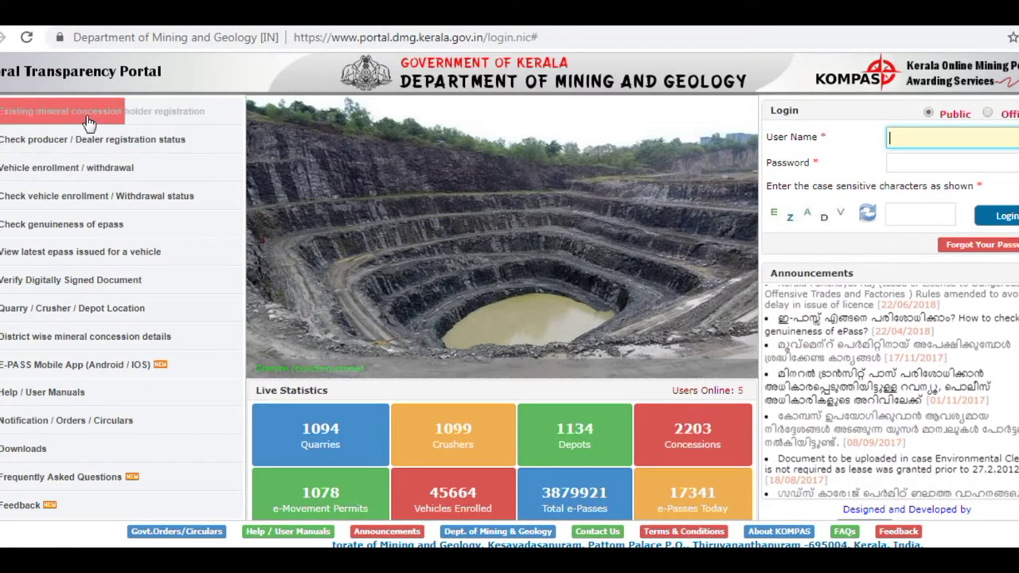
# Open the vehicle enrollment / withdrawal form and review the registration number fields with their KL sample formats
pyautogui.click(57, 171)
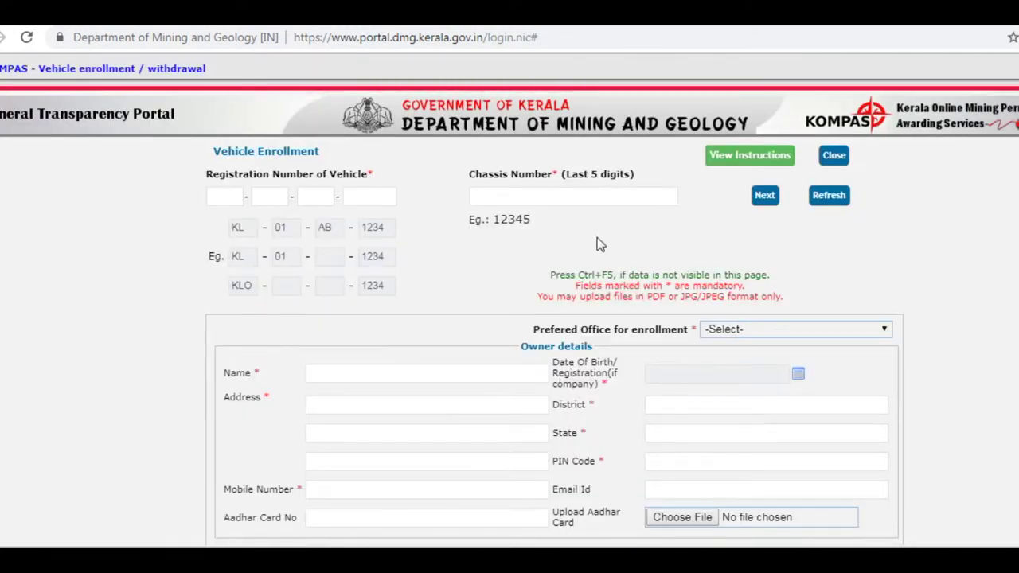
pyautogui.click(222, 200)
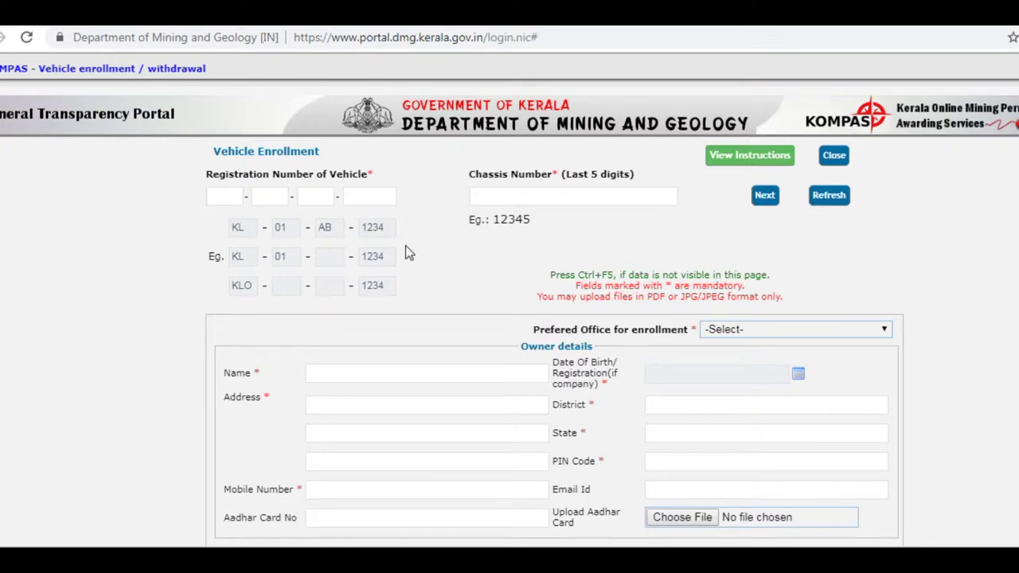
pyautogui.click(214, 200)
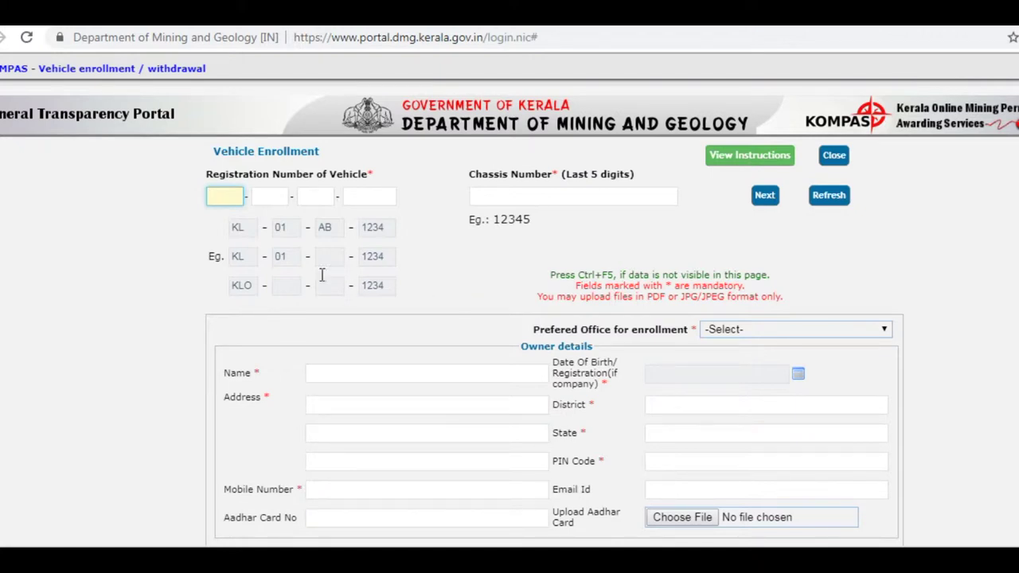
pyautogui.click(235, 228)
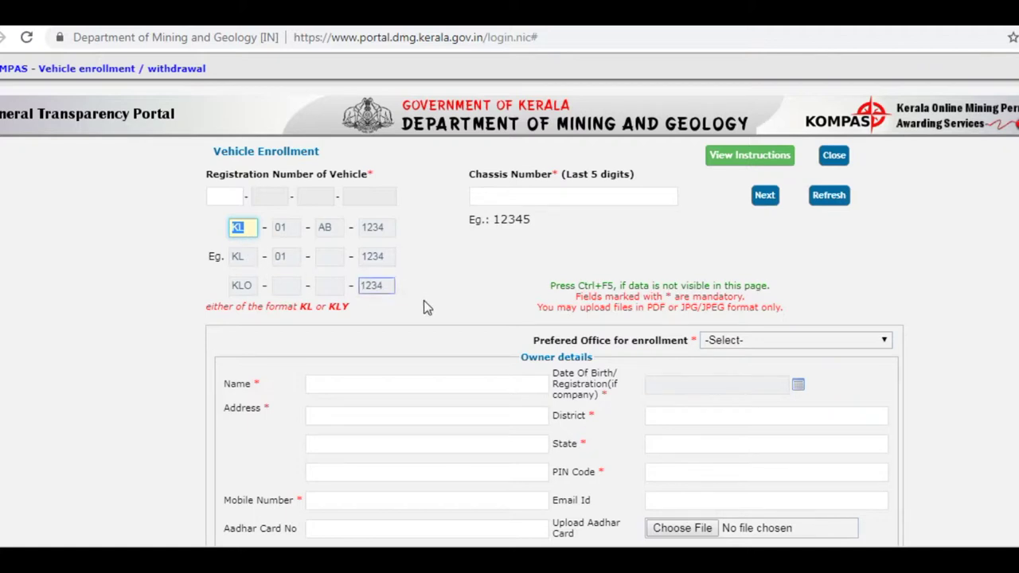
# Review the chassis number field for the last 5 digits and highlight the preferred office for enrollment label
pyautogui.click(474, 197)
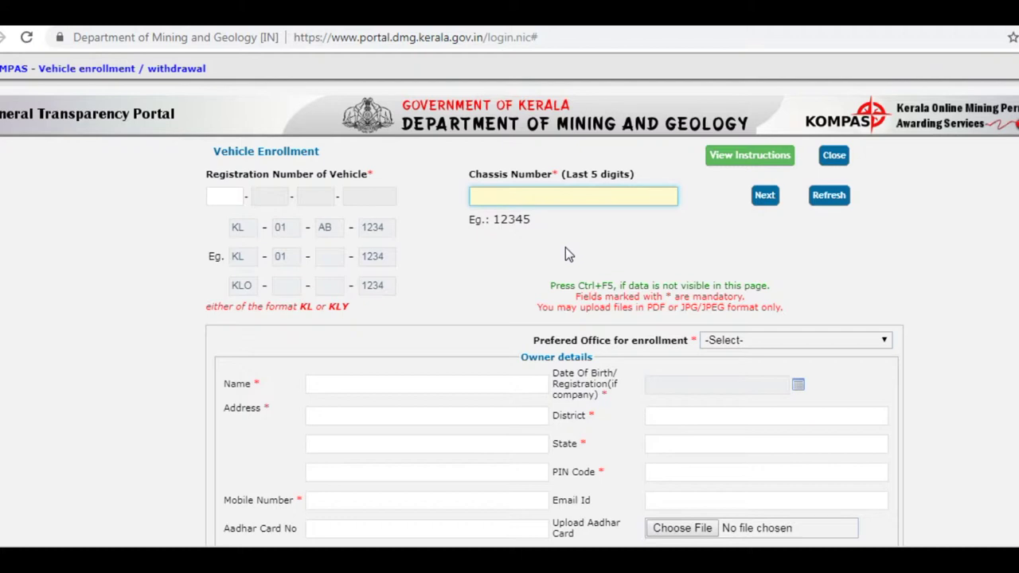
pyautogui.moveTo(562, 173); pyautogui.dragTo(634, 178)
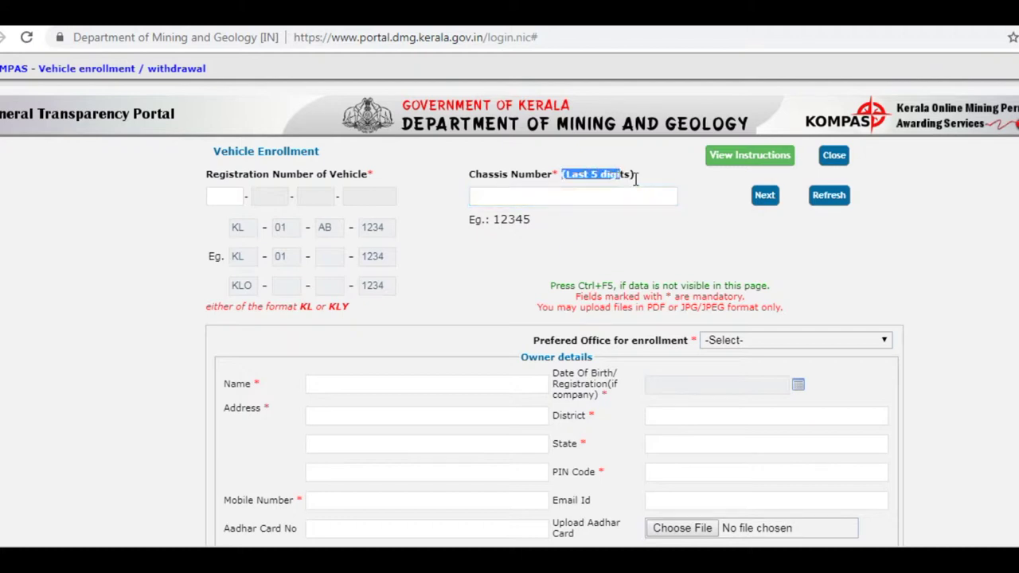
pyautogui.click(560, 199)
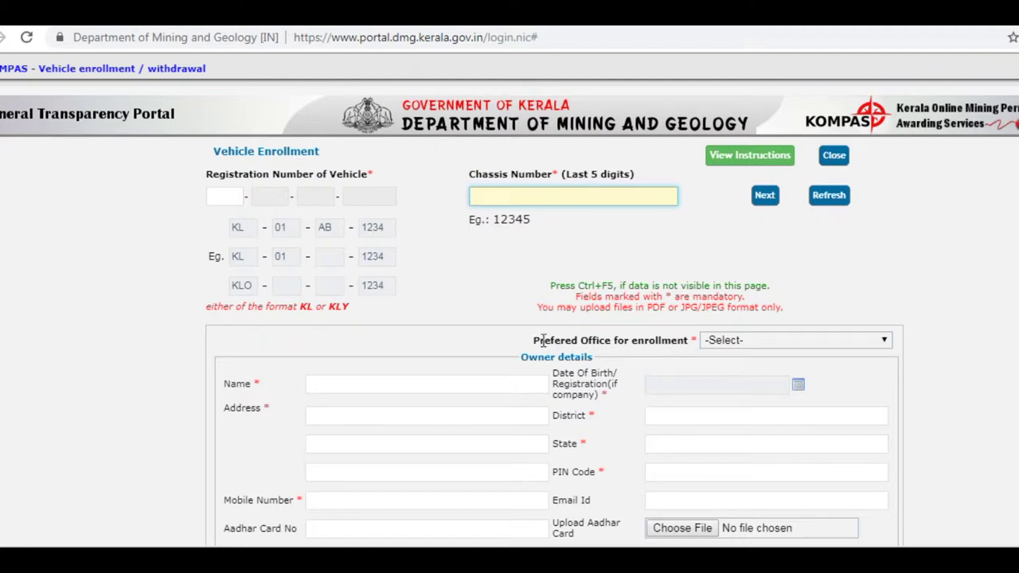
pyautogui.moveTo(534, 340); pyautogui.dragTo(691, 342)
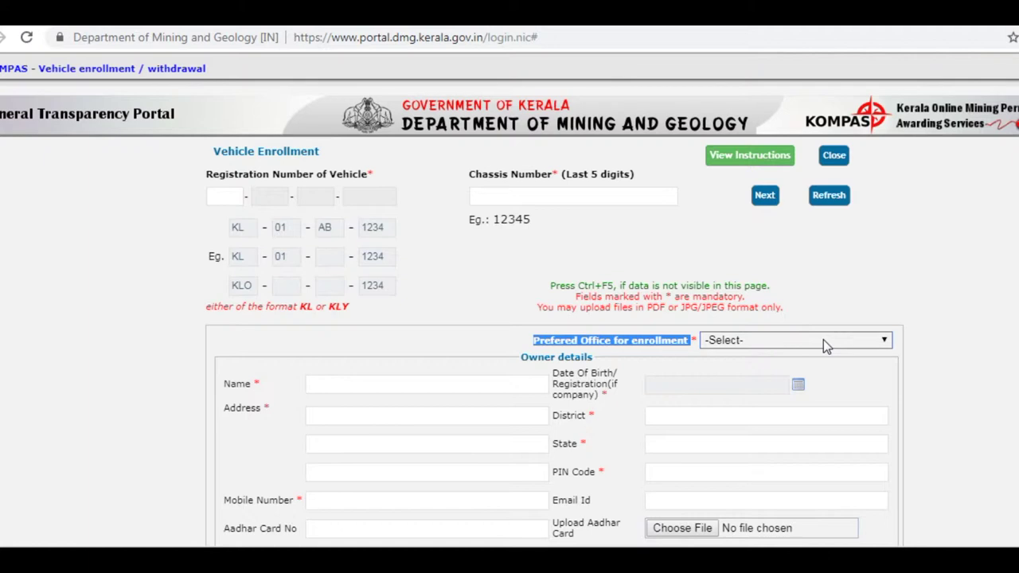
# Go through the owner's name, address, mobile number and Aadhar card number fields in the owner details
pyautogui.scroll(-2, 723, 337)
pyautogui.click(328, 220)
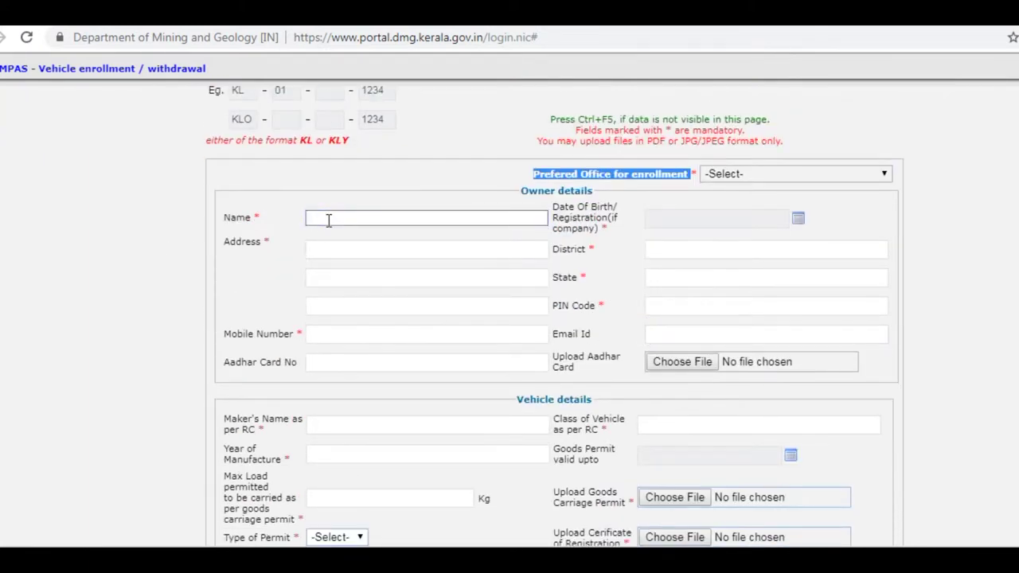
pyautogui.click(328, 219)
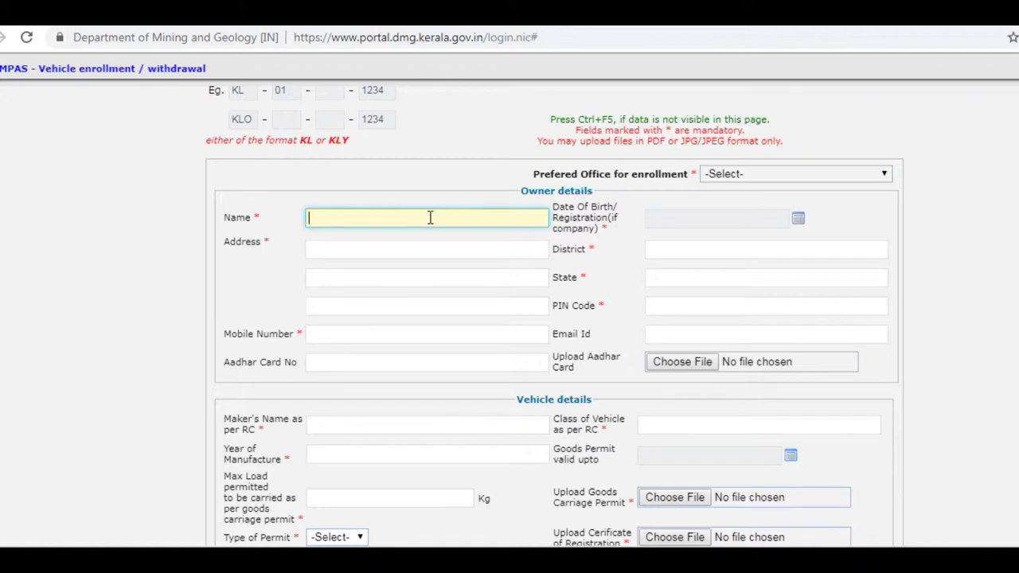
pyautogui.click(330, 252)
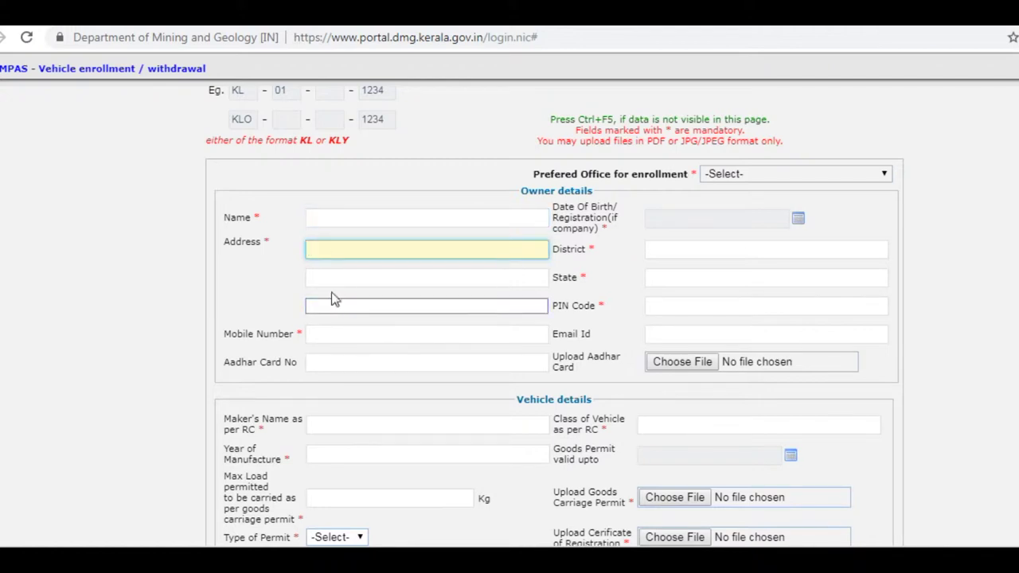
pyautogui.click(329, 335)
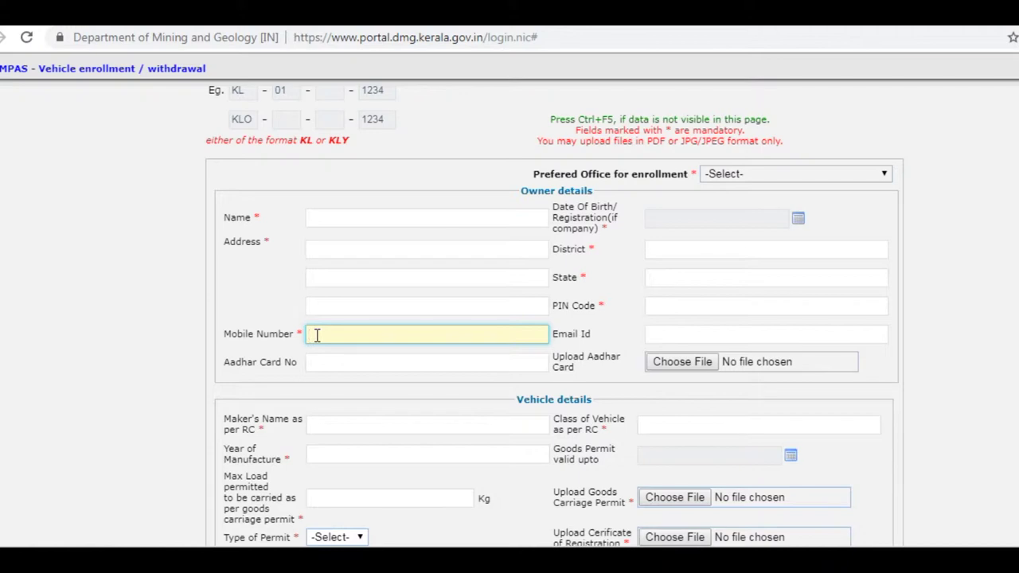
pyautogui.click(327, 362)
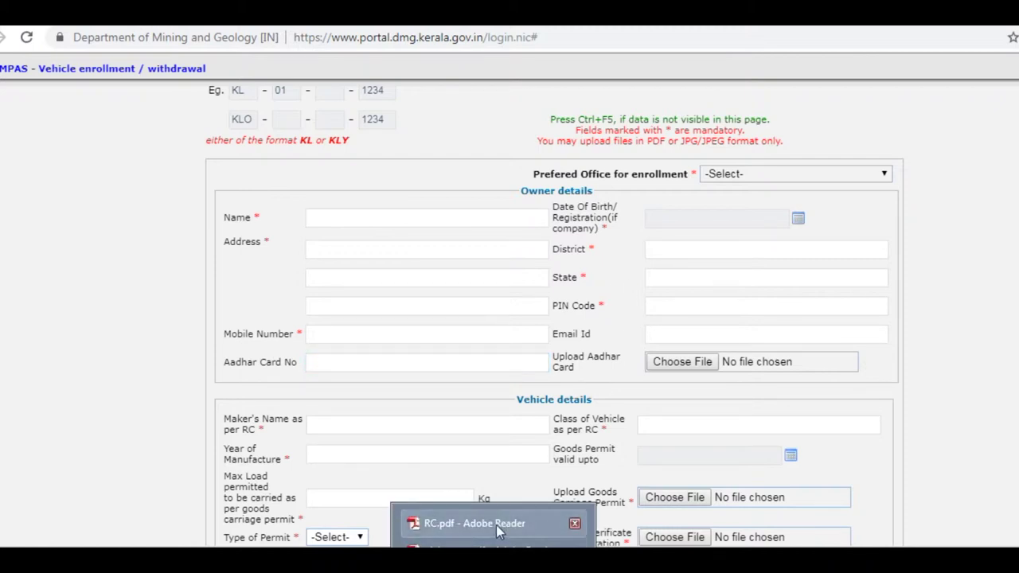
# Switch to RC.pdf in Adobe Reader, mark the date of registration line and return to the enrollment form
pyautogui.click(496, 525)
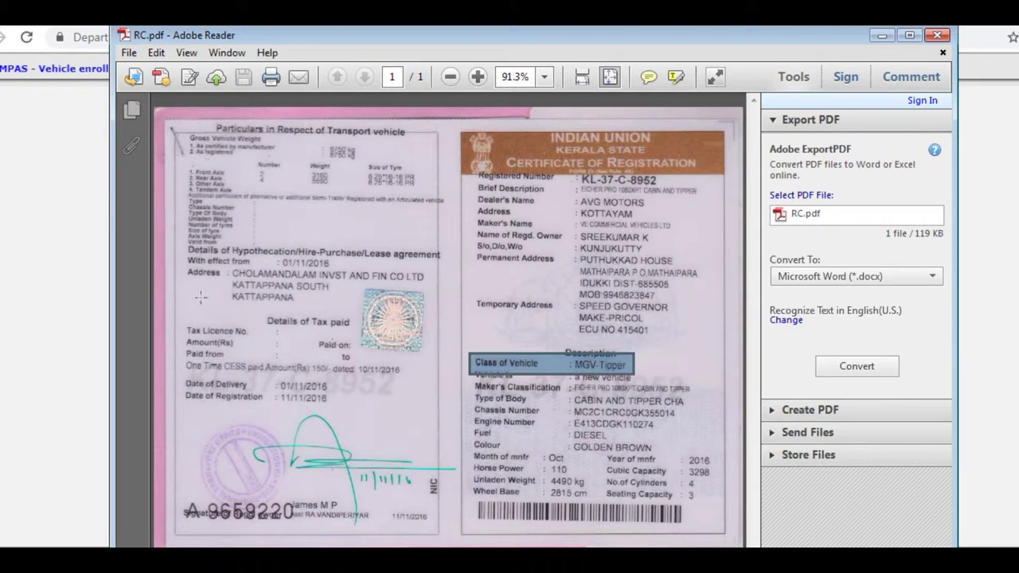
pyautogui.moveTo(181, 391); pyautogui.dragTo(342, 407)
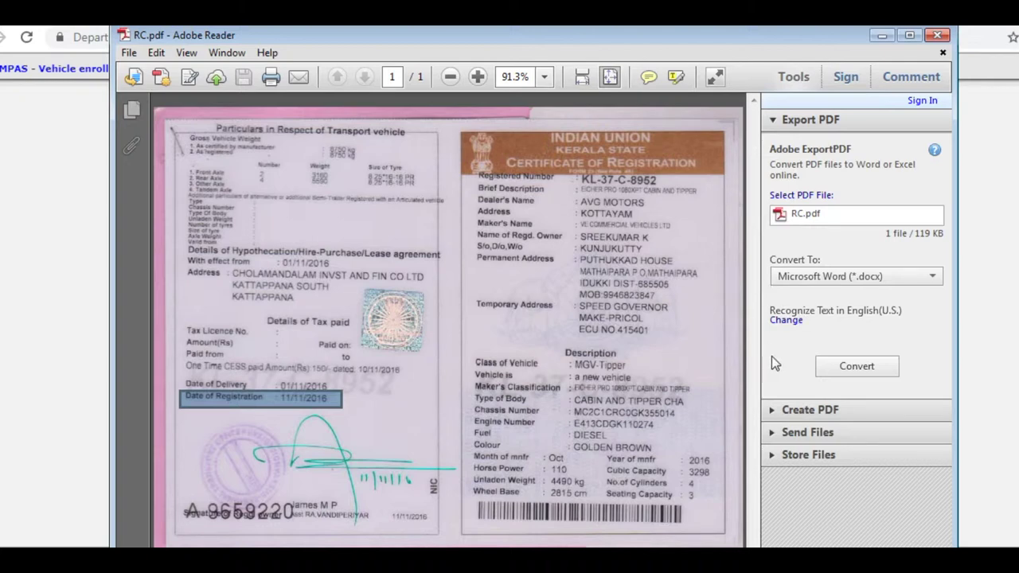
pyautogui.click(882, 35)
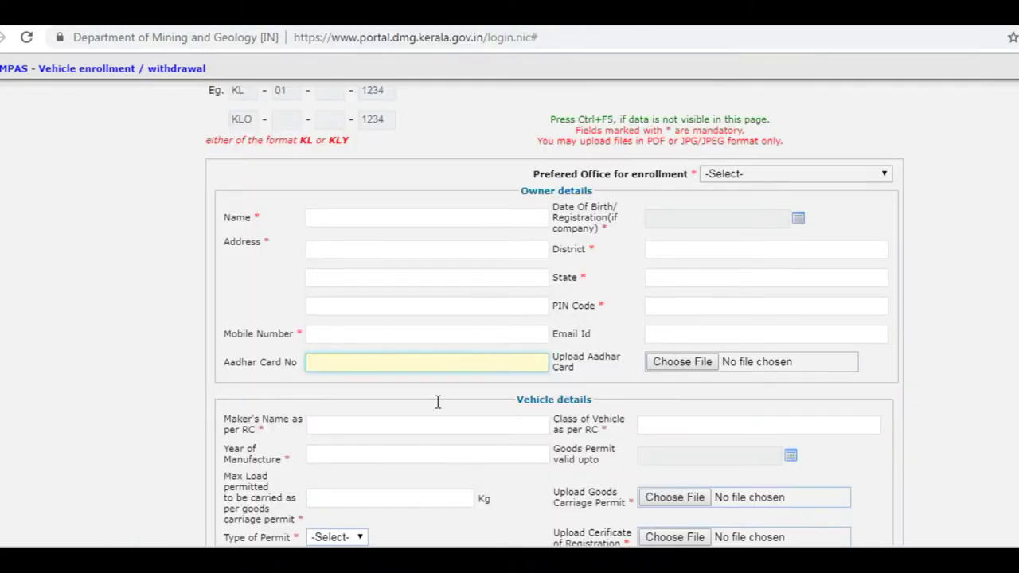
# Go through the owner's district, state, PIN code, email and Aadhar card number fields
pyautogui.click(681, 250)
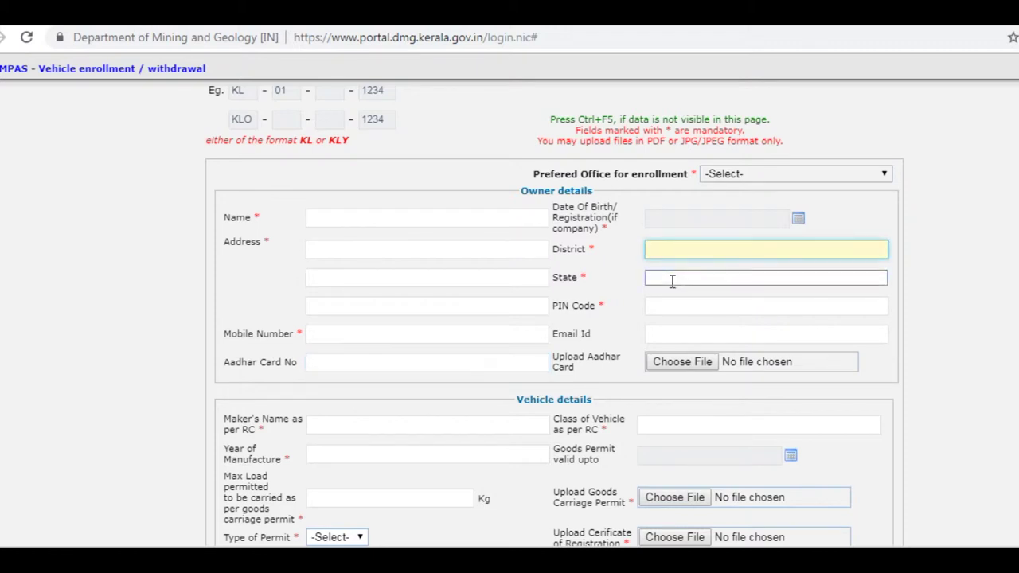
pyautogui.click(672, 280)
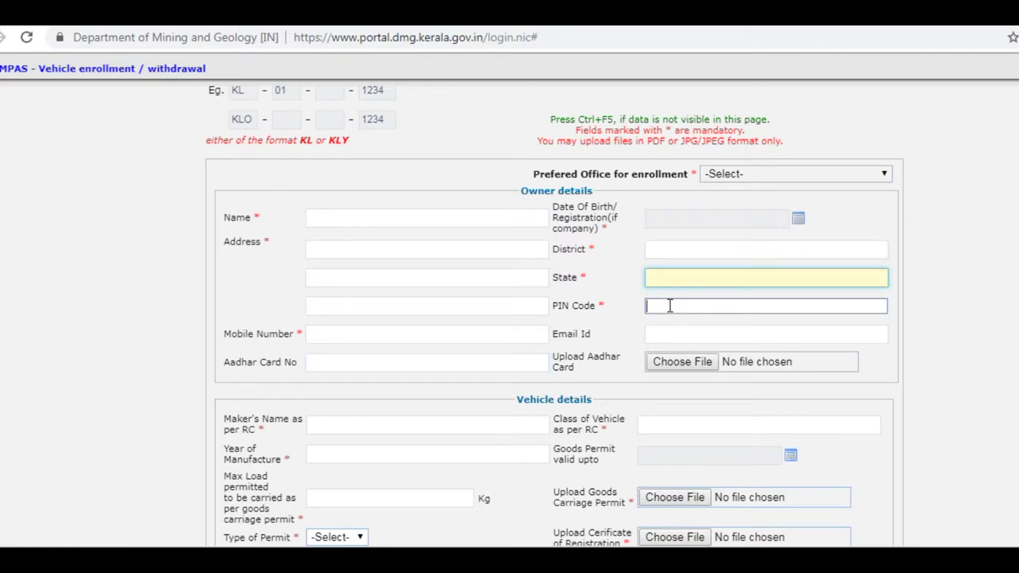
pyautogui.click(670, 305)
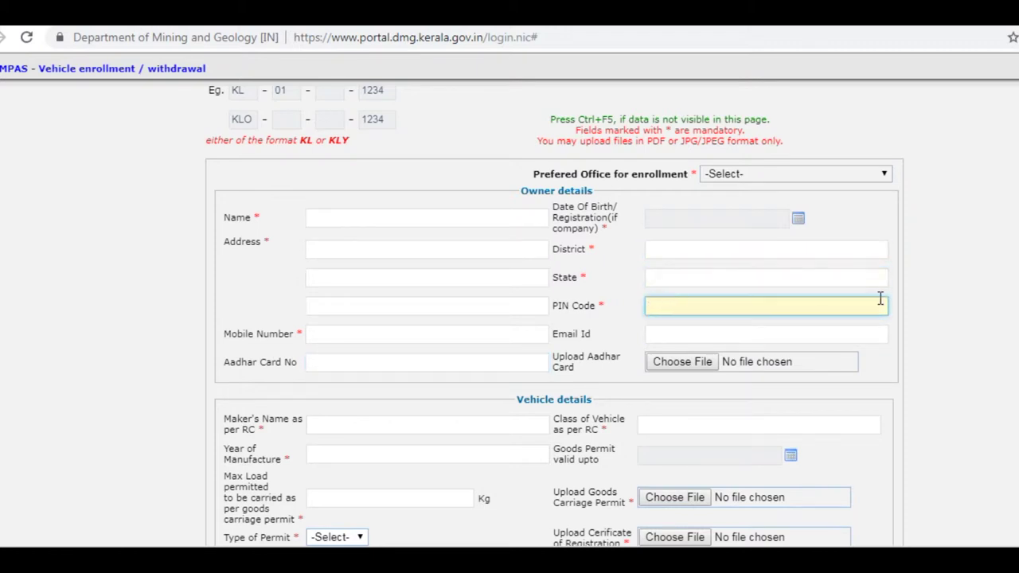
pyautogui.click(667, 335)
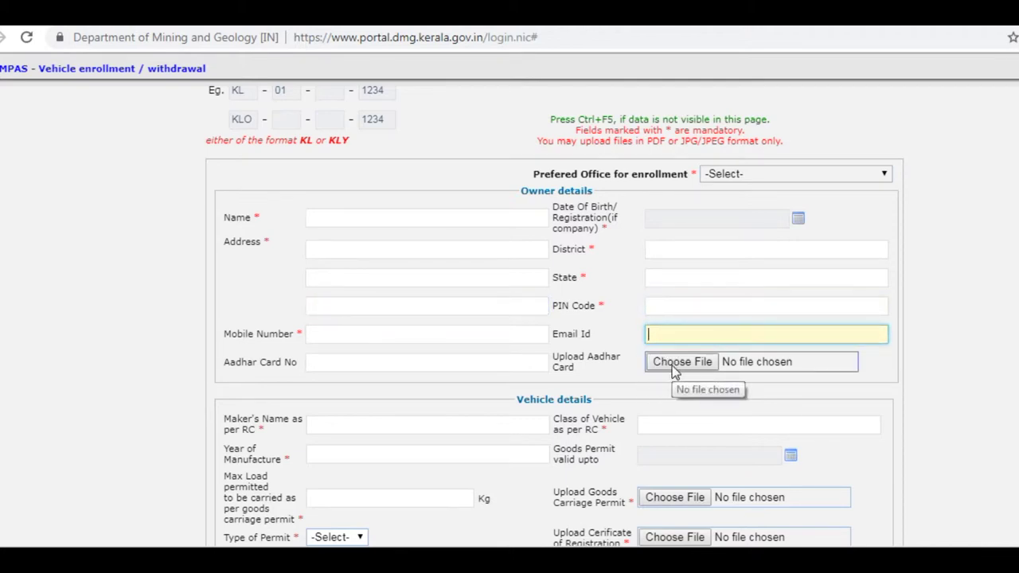
pyautogui.click(475, 361)
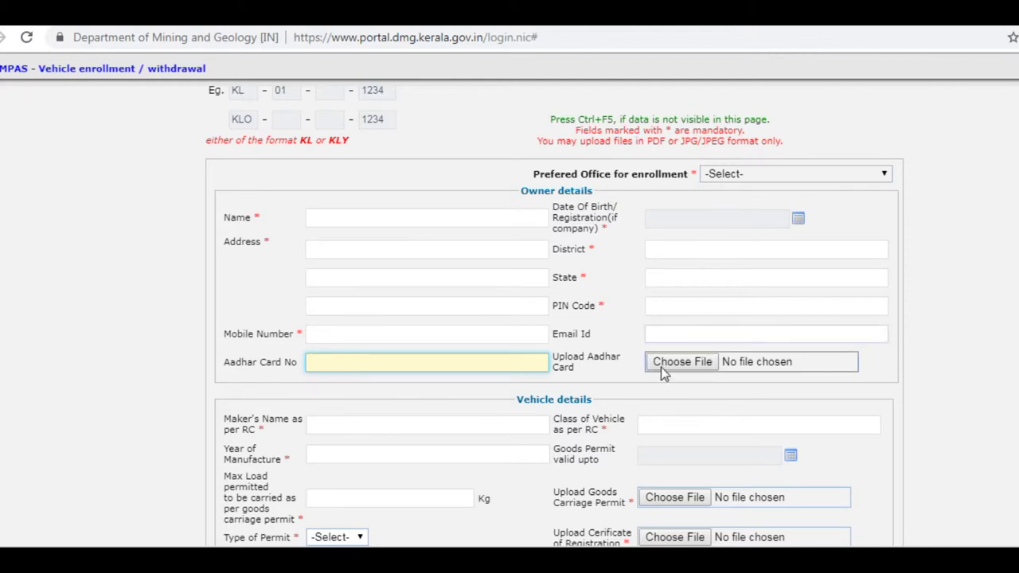
pyautogui.scroll(-1, 818, 308)
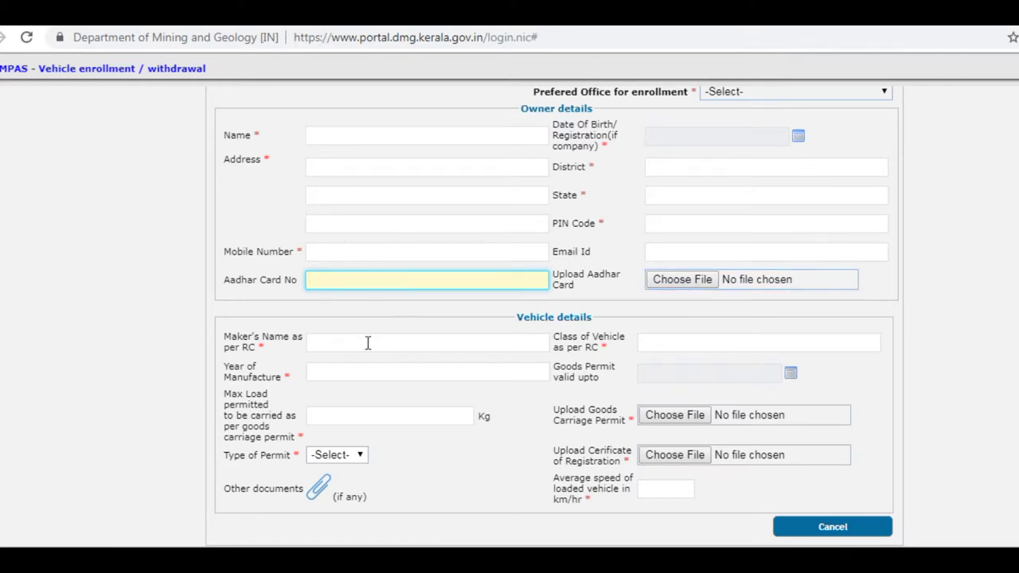
pyautogui.click(397, 280)
# In the vehicle details, select the maker's name field and mark the matching maker's name line in RC.pdf in Adobe Reader
pyautogui.moveTo(514, 320); pyautogui.dragTo(598, 319)
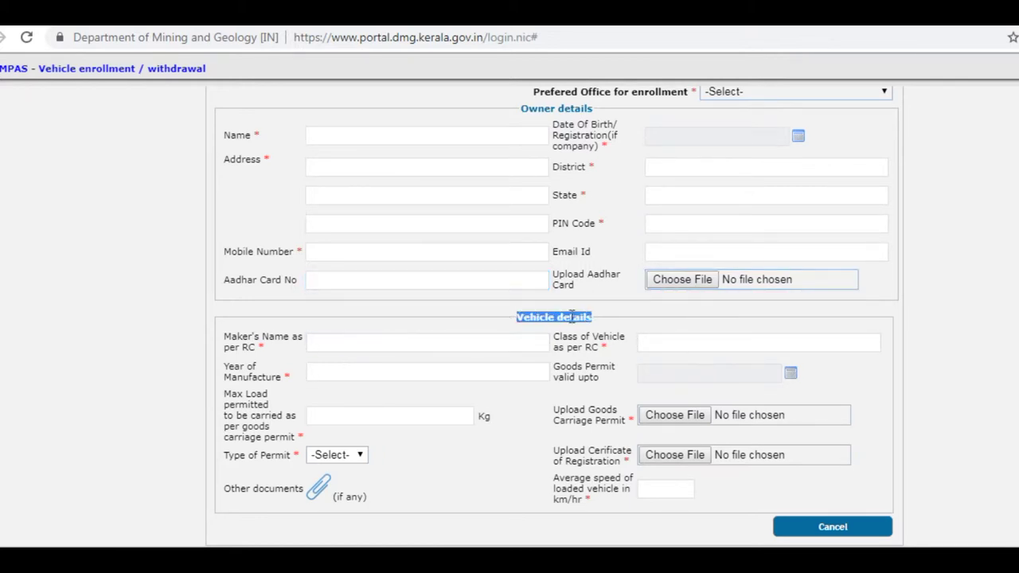
pyautogui.click(385, 344)
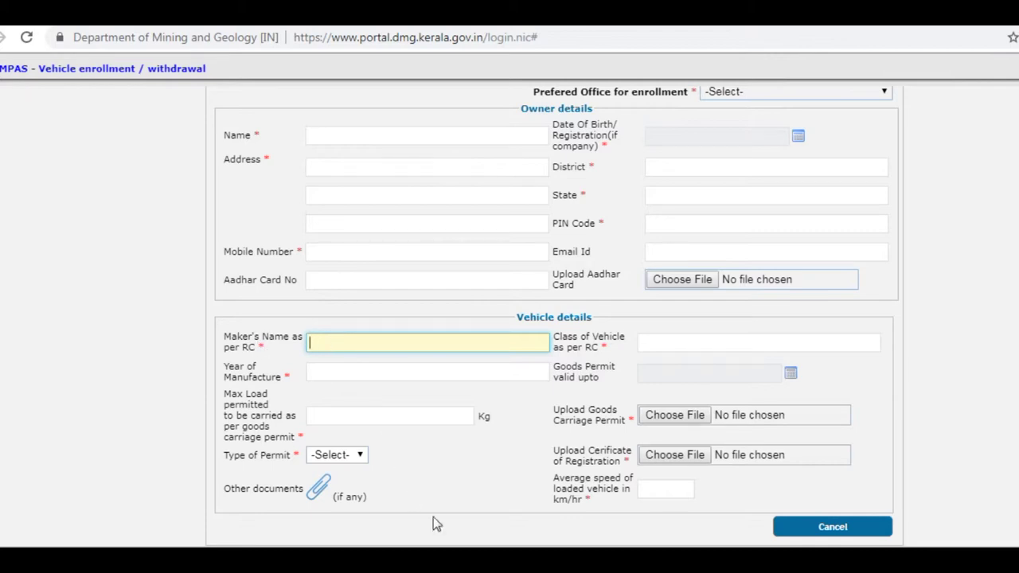
pyautogui.moveTo(494, 561)
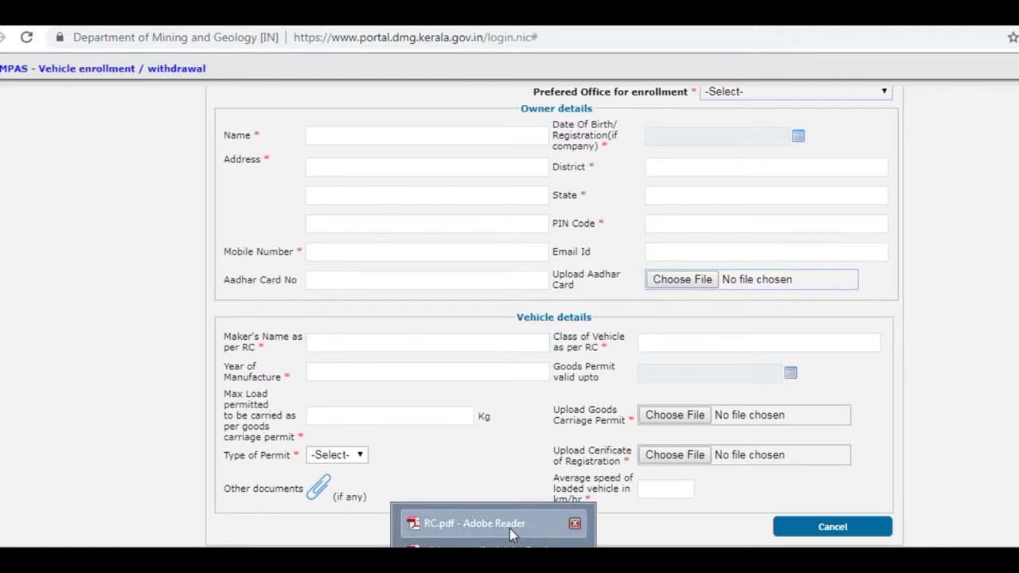
pyautogui.click(509, 527)
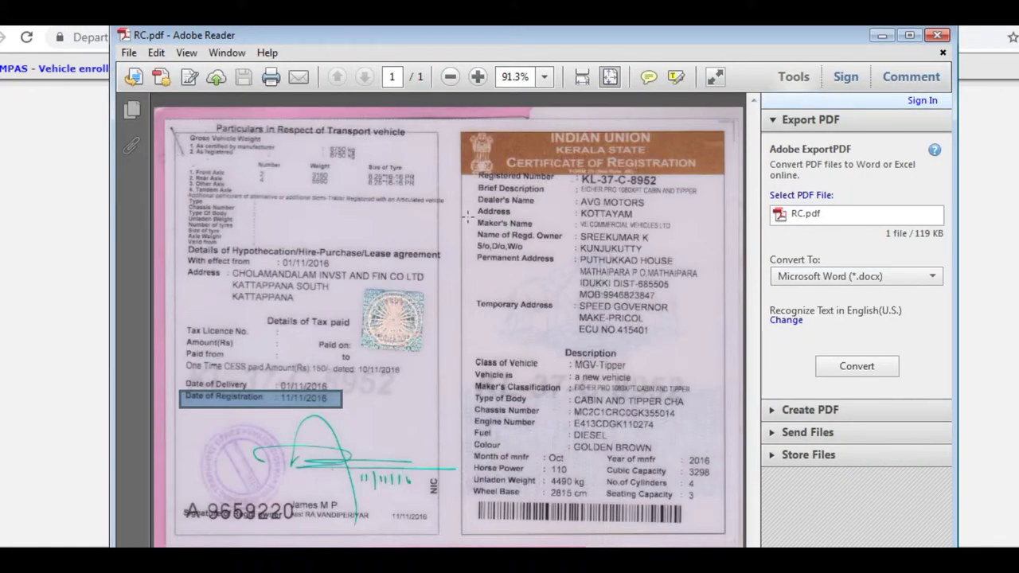
pyautogui.moveTo(468, 216); pyautogui.dragTo(688, 232)
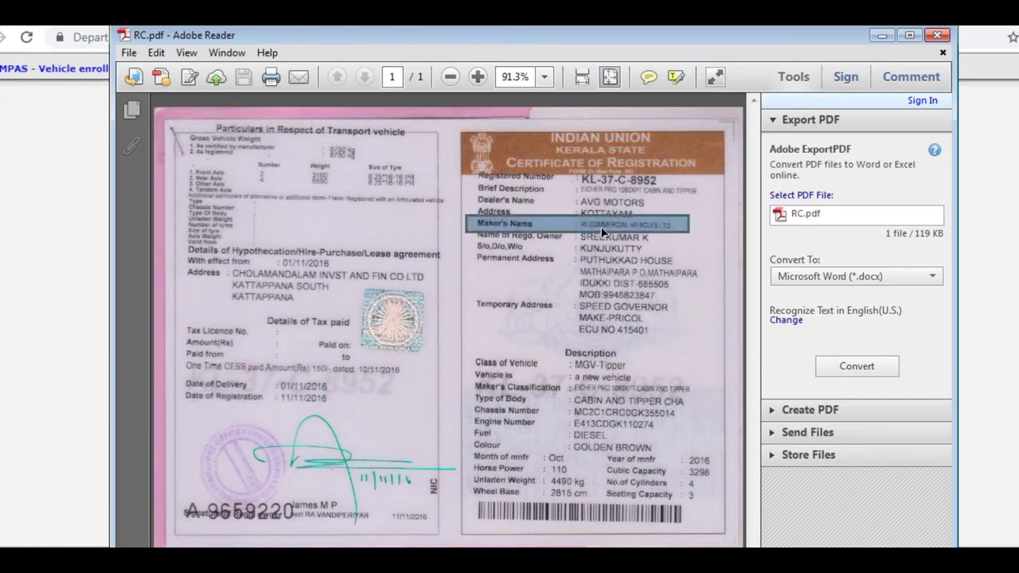
pyautogui.click(879, 37)
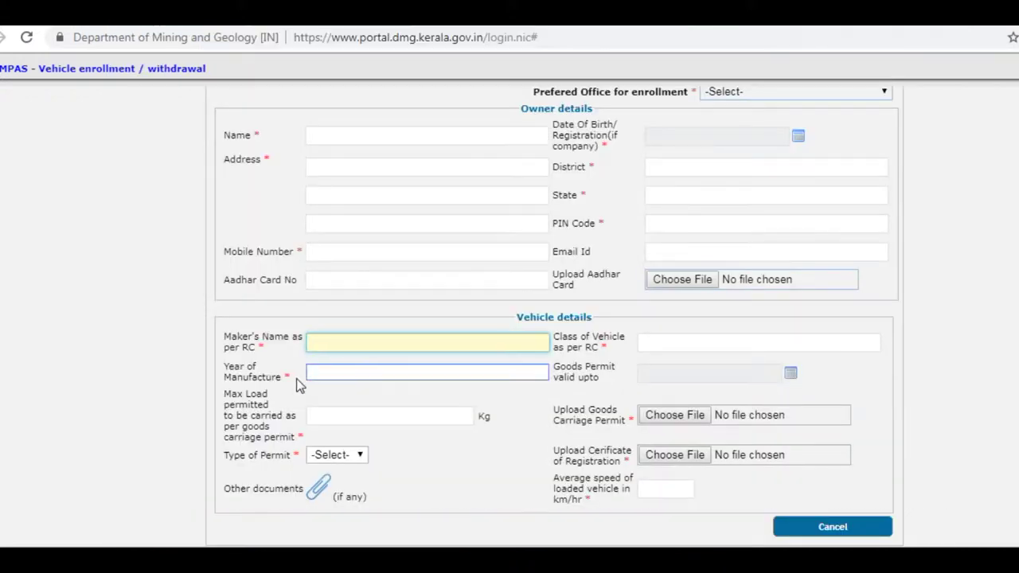
# Select the year of manufacture field and mark the matching year of manufacture entry in RC.pdf in Adobe Reader
pyautogui.click(318, 372)
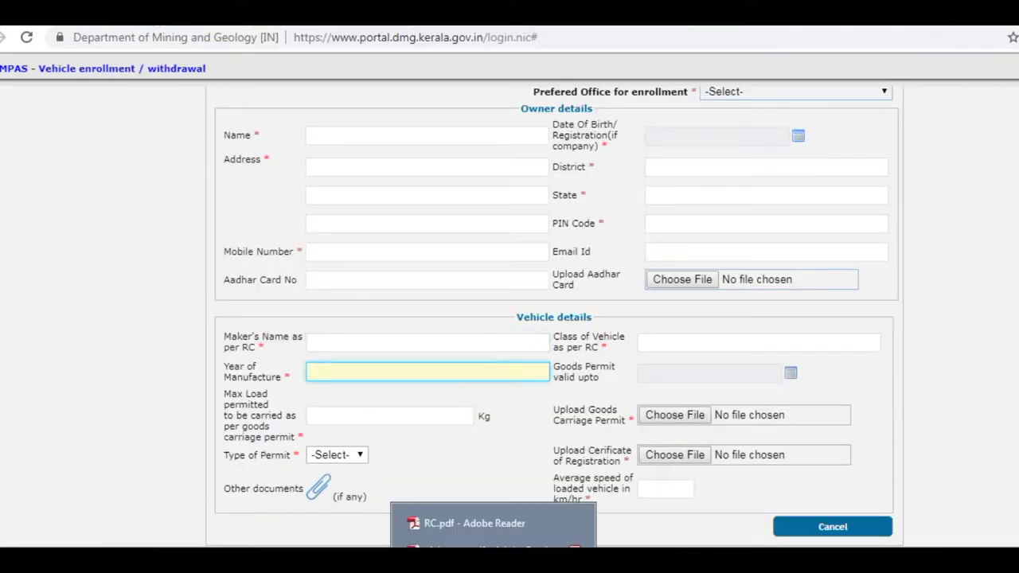
pyautogui.click(535, 520)
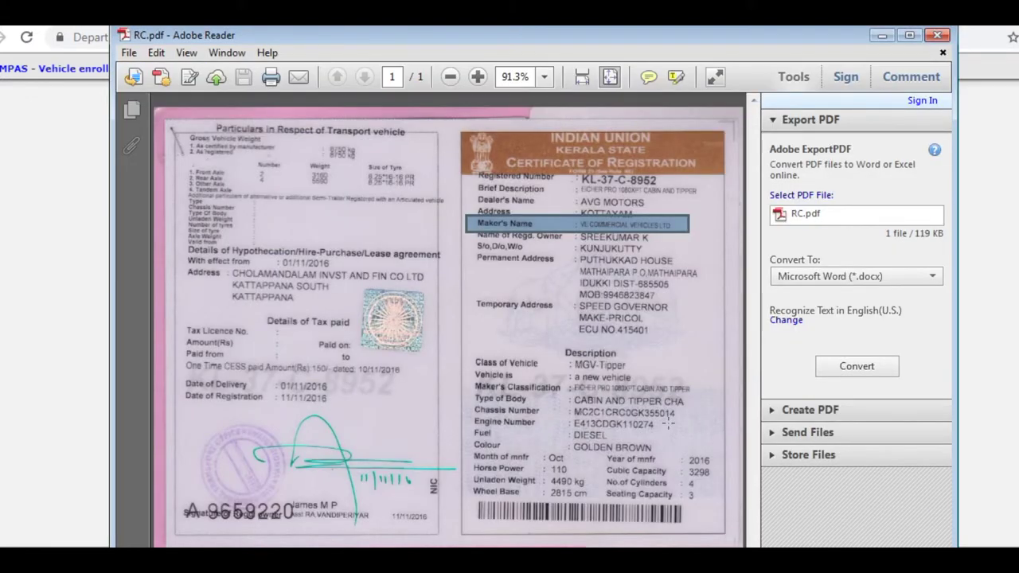
pyautogui.moveTo(603, 450); pyautogui.dragTo(700, 468)
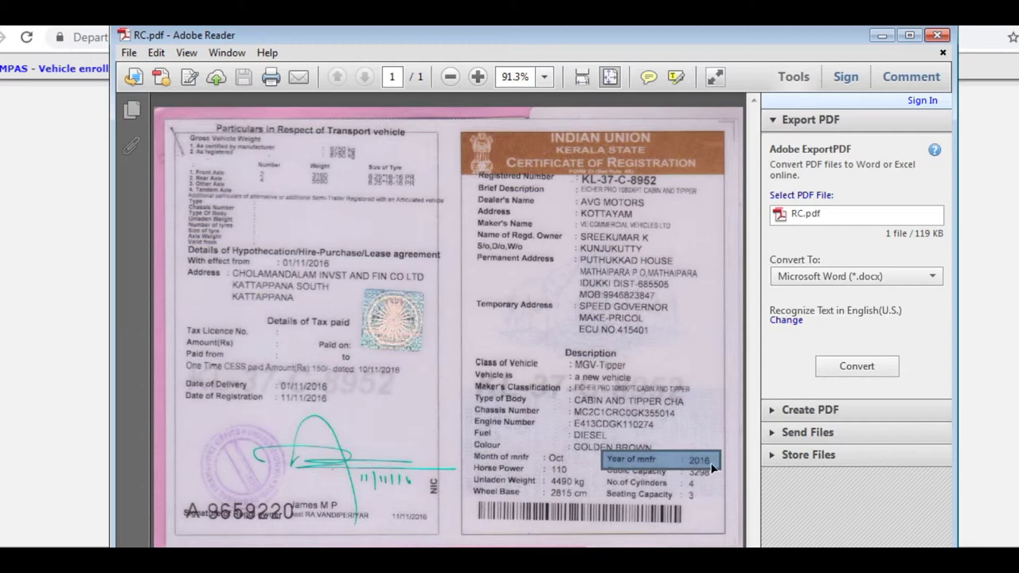
pyautogui.click(879, 36)
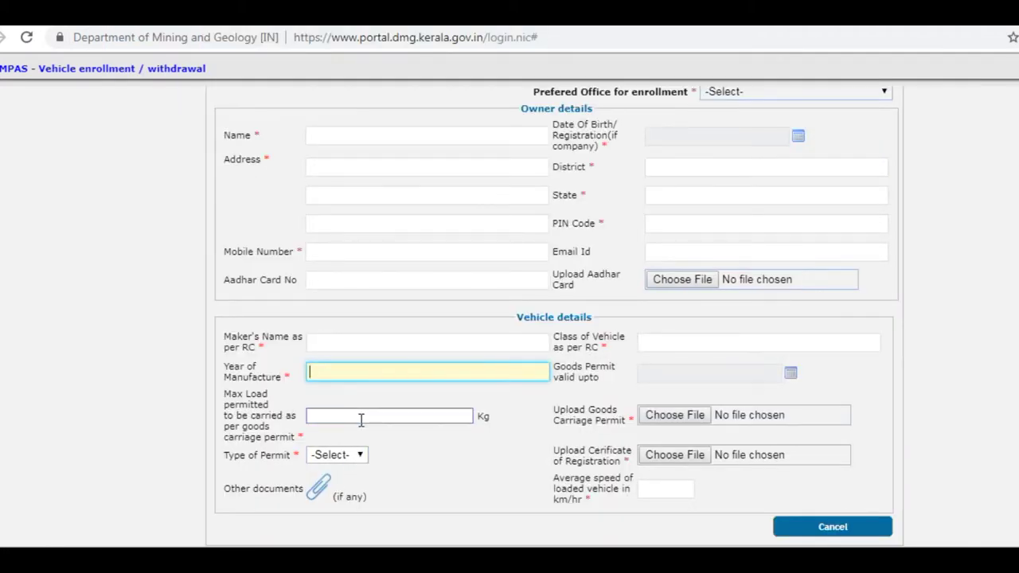
# Select the maximum load field, mark the maximum permitted load line in the goods carriage permit in Adobe Reader and return to the form
pyautogui.click(348, 416)
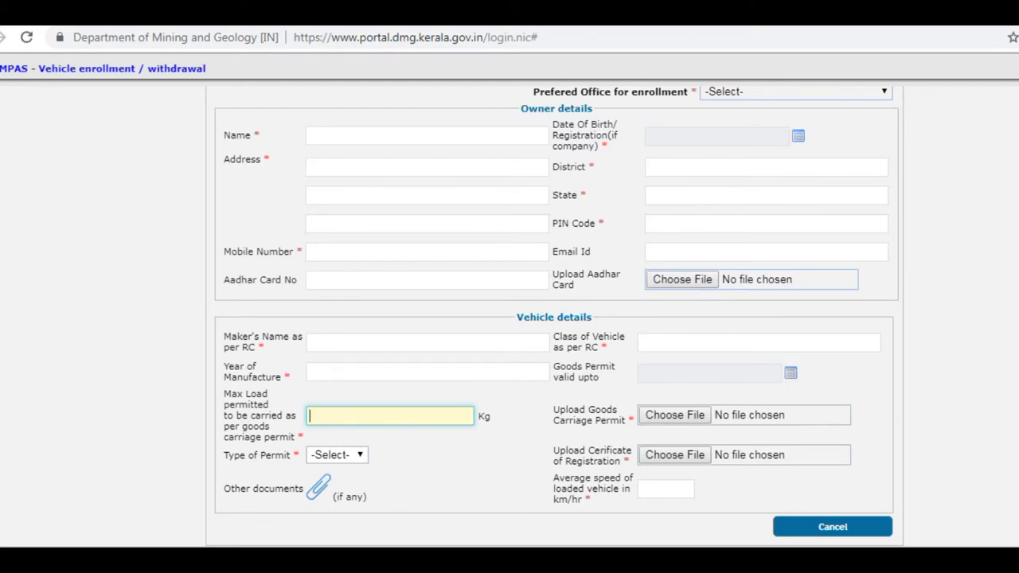
pyautogui.click(494, 557)
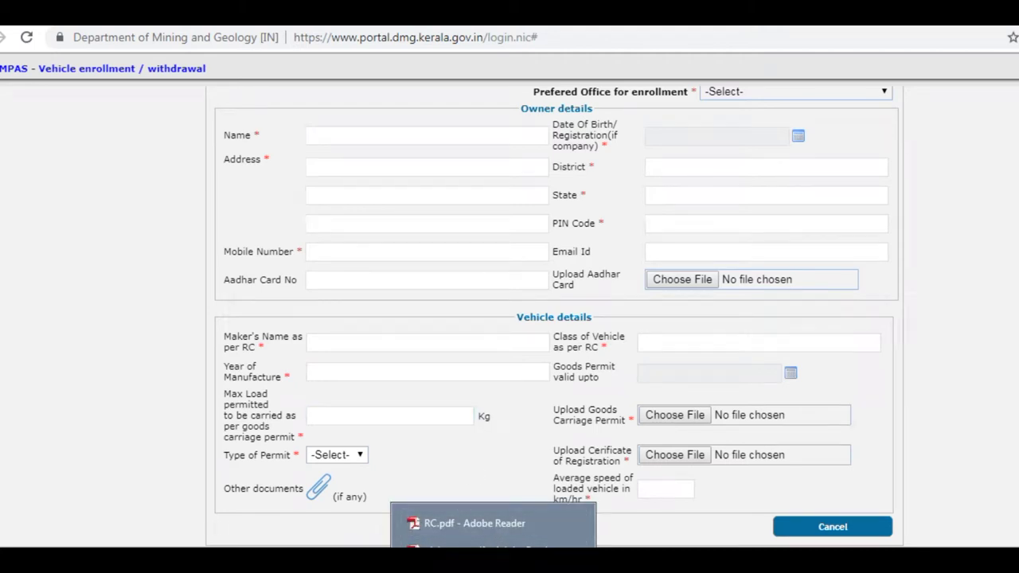
pyautogui.click(473, 523)
pyautogui.scroll(10, 538, 343)
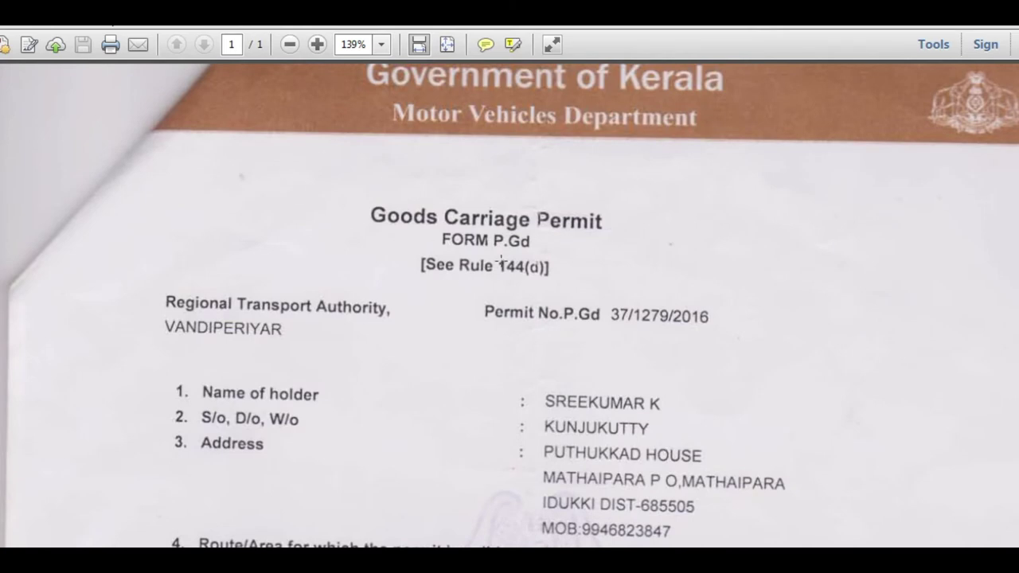
pyautogui.scroll(-7, 521, 295)
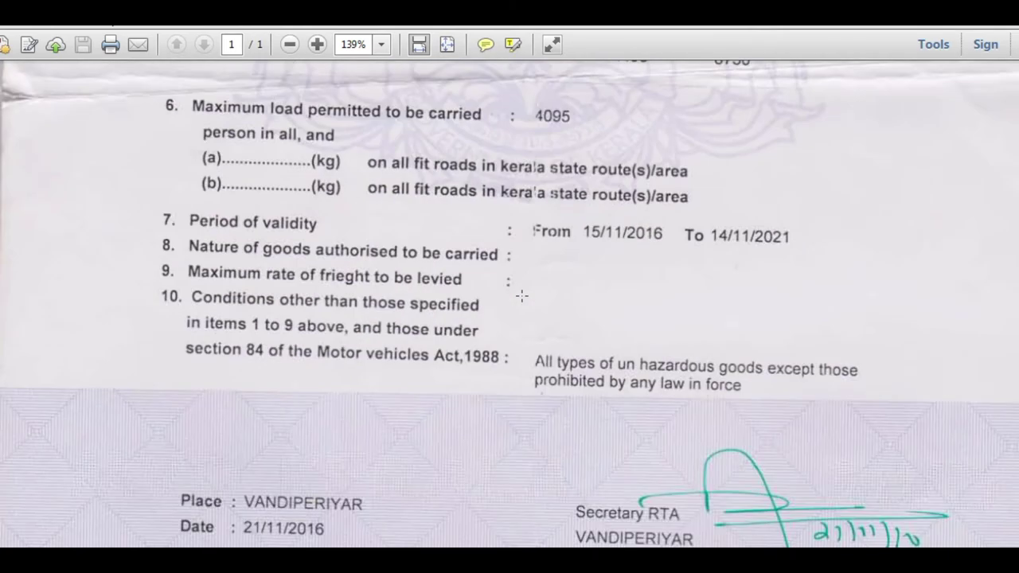
pyautogui.scroll(3, 522, 295)
pyautogui.moveTo(182, 214); pyautogui.dragTo(609, 254)
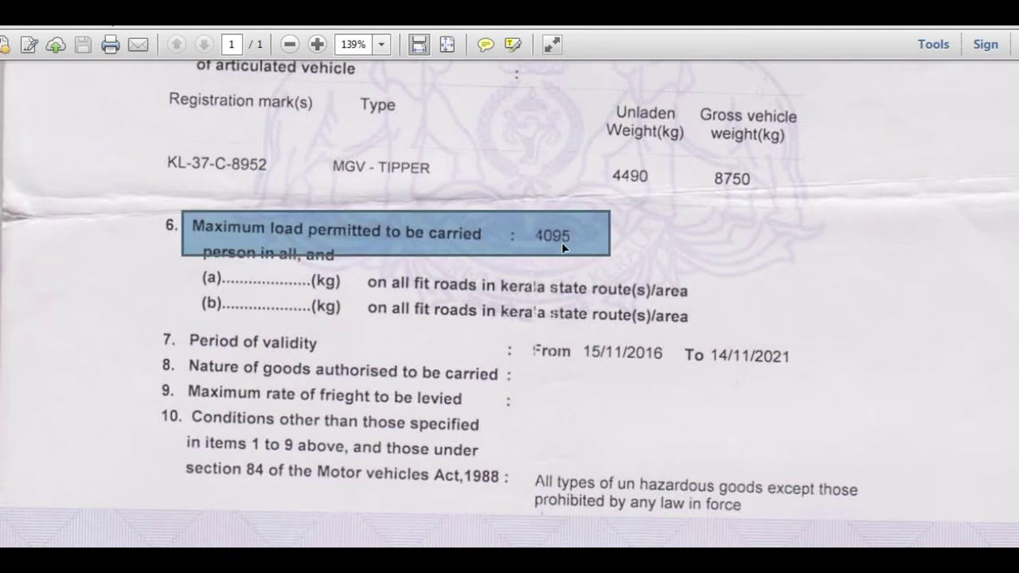
pyautogui.click(740, 265)
pyautogui.hotkey('alt', 'Tab')
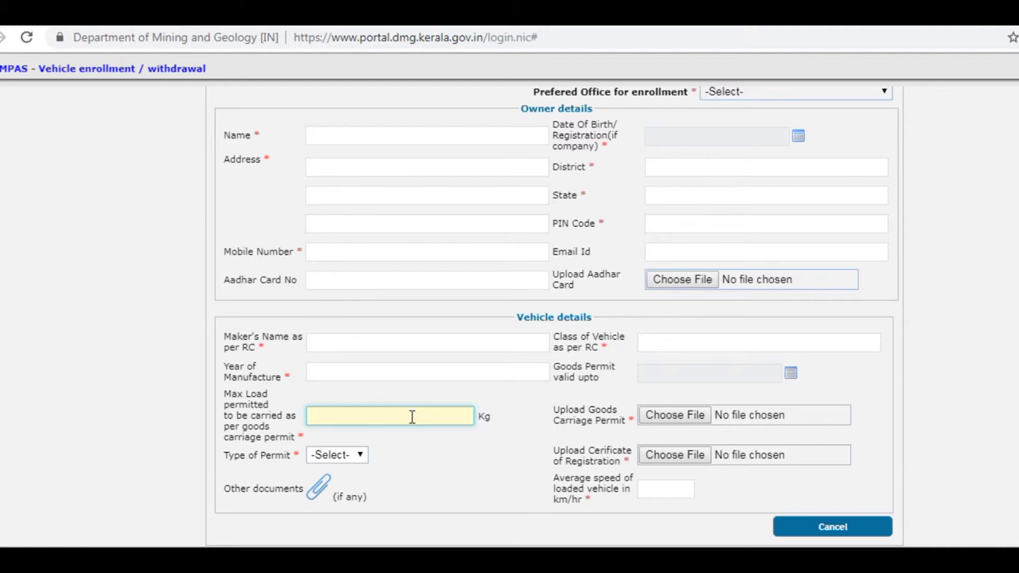
# Switch to the Mahindra Bolero RC in Adobe Reader and mark the gross vehicle weight heading and its kg values
pyautogui.click(493, 561)
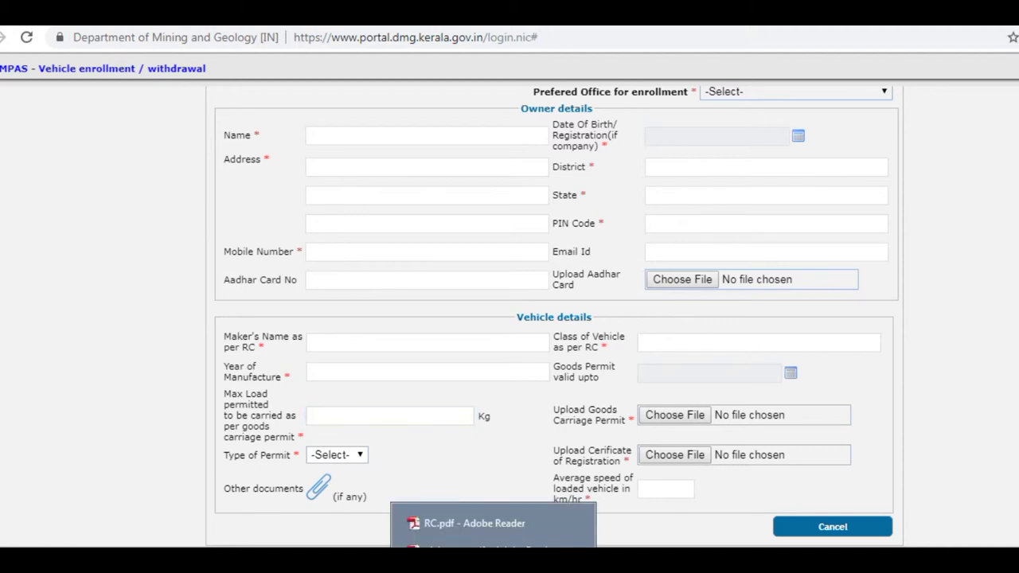
pyautogui.click(474, 523)
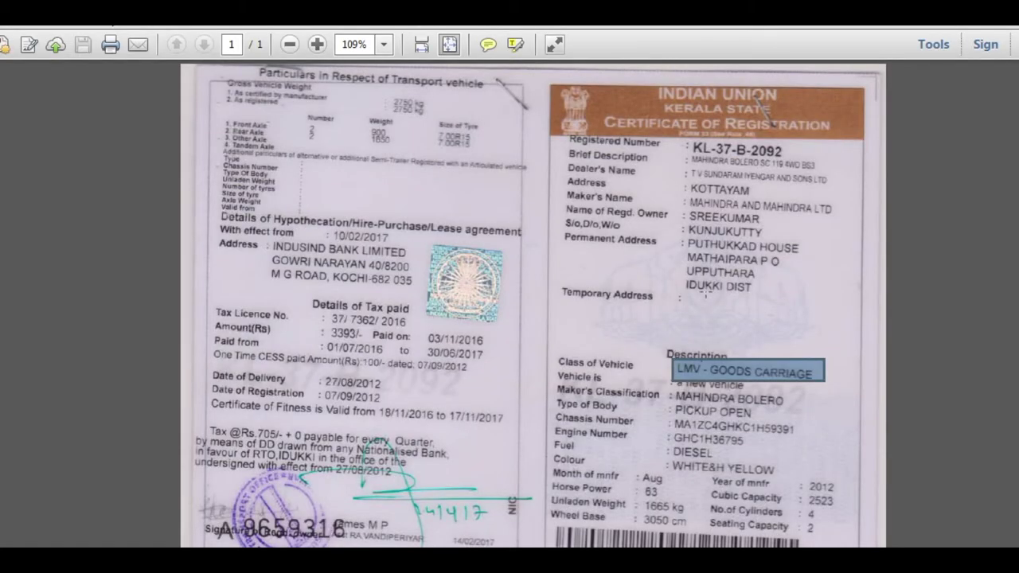
pyautogui.click(685, 300)
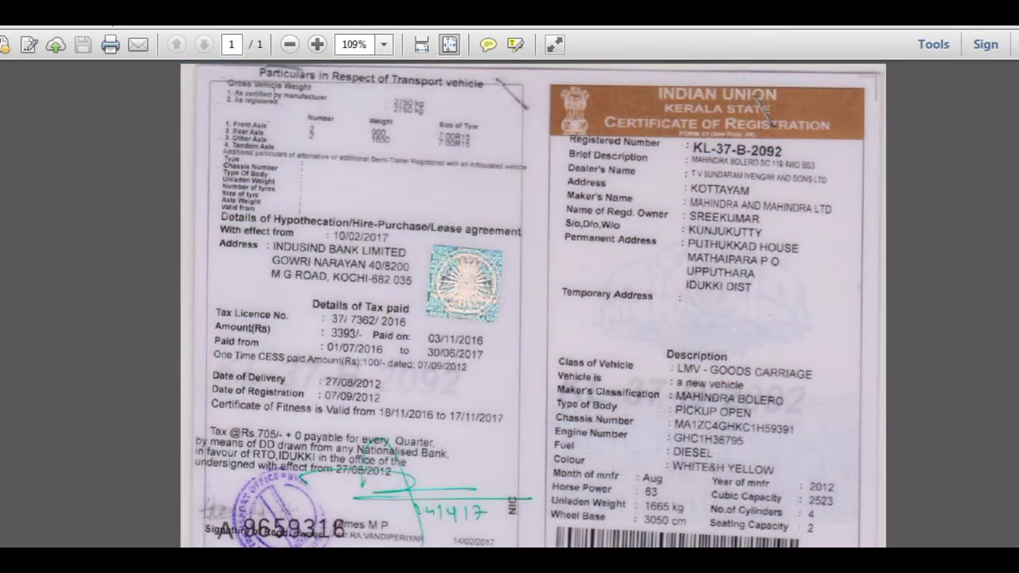
pyautogui.moveTo(223, 78); pyautogui.dragTo(324, 96)
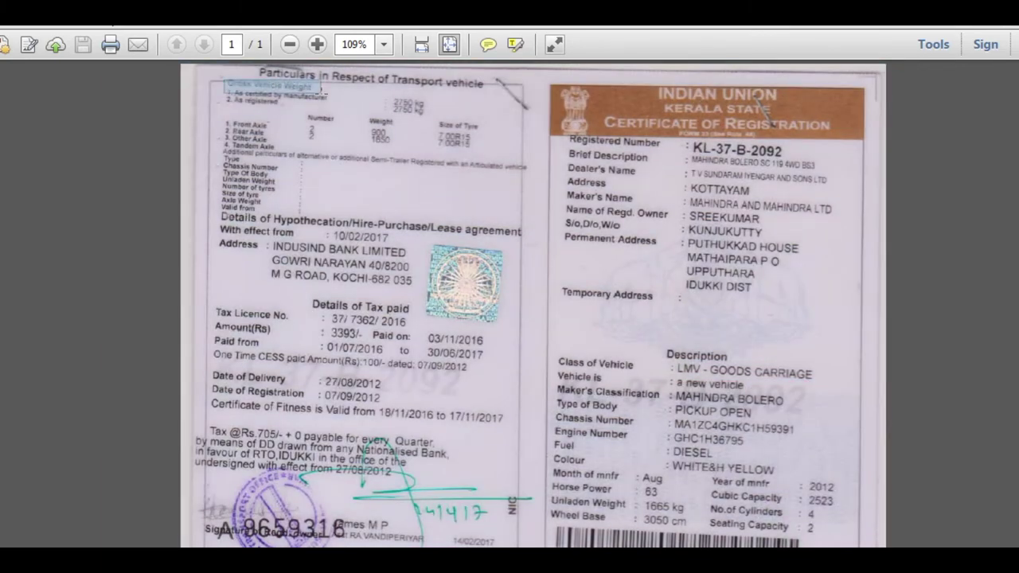
pyautogui.click(392, 101)
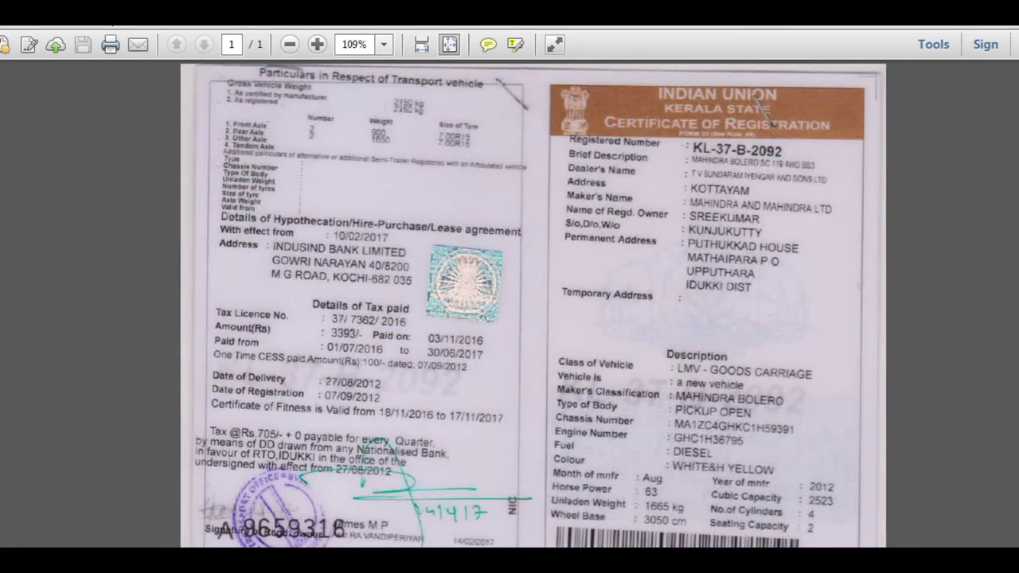
pyautogui.moveTo(390, 94); pyautogui.dragTo(438, 122)
pyautogui.click(425, 117)
# Mark the unladen weight line and its kg value in the Mahindra Bolero RC, and clear the selection
pyautogui.moveTo(551, 494); pyautogui.dragTo(698, 523)
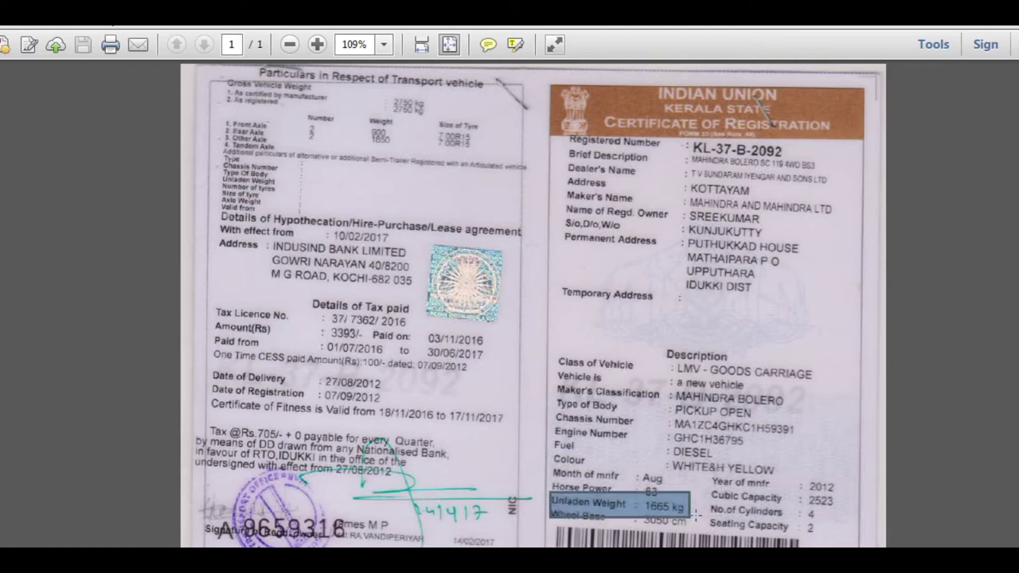
pyautogui.click(696, 516)
pyautogui.click(661, 511)
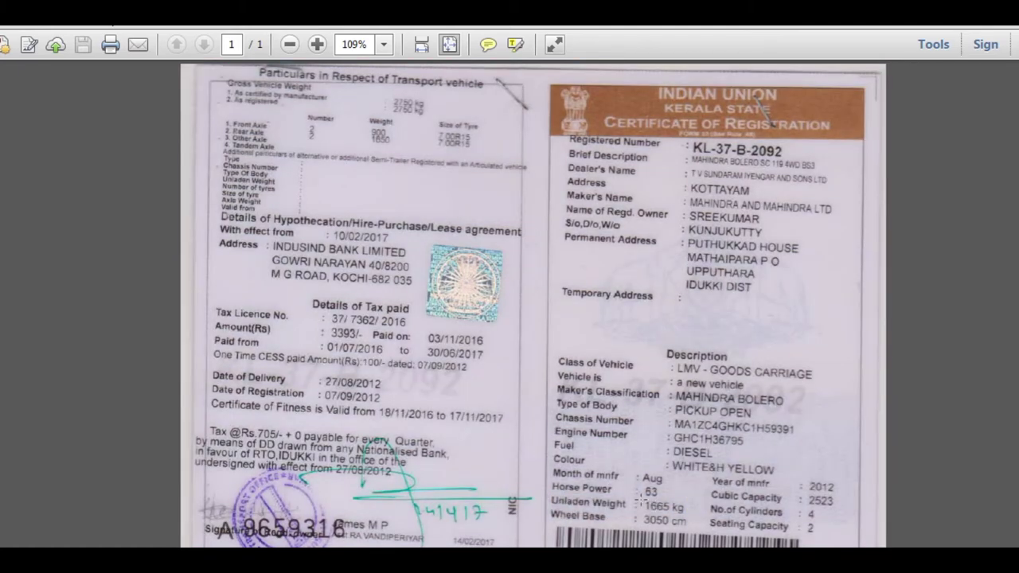
pyautogui.moveTo(644, 505); pyautogui.dragTo(677, 508)
pyautogui.click(697, 503)
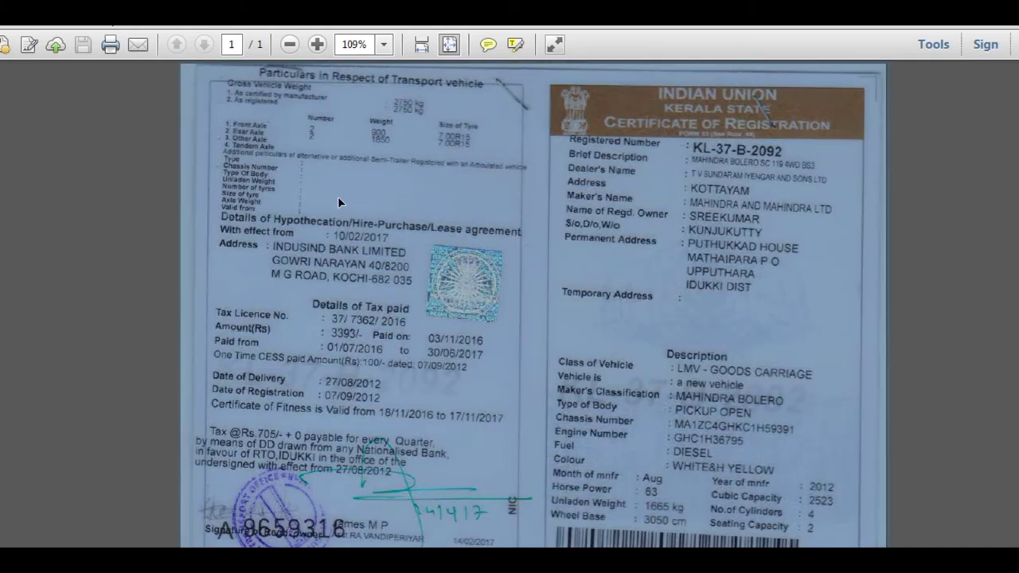
pyautogui.click(679, 518)
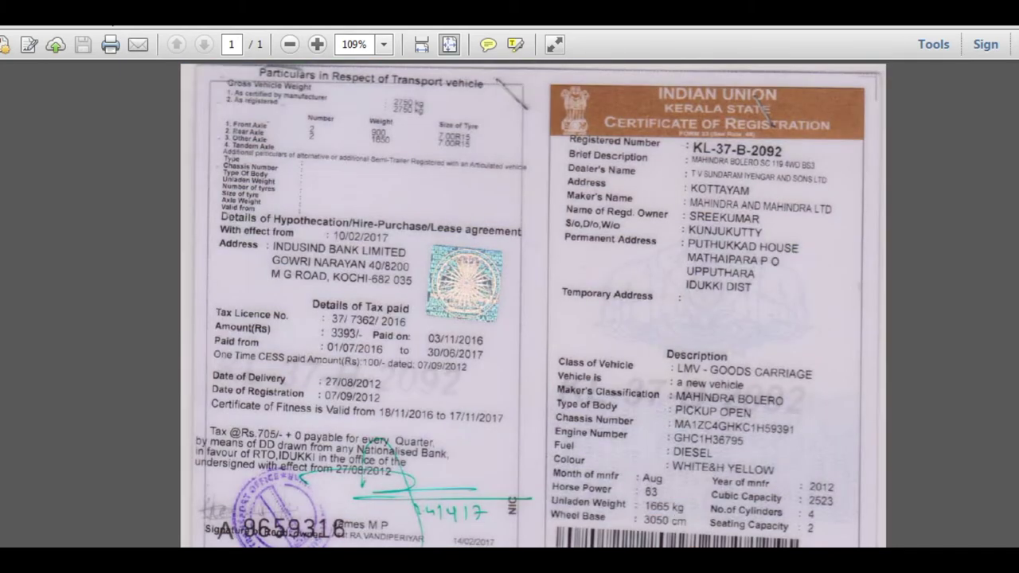
# Switch to Calculator, clear the previous entry and subtract the unladen weight 1665 from the gross vehicle weight 2750
pyautogui.click(409, 545)
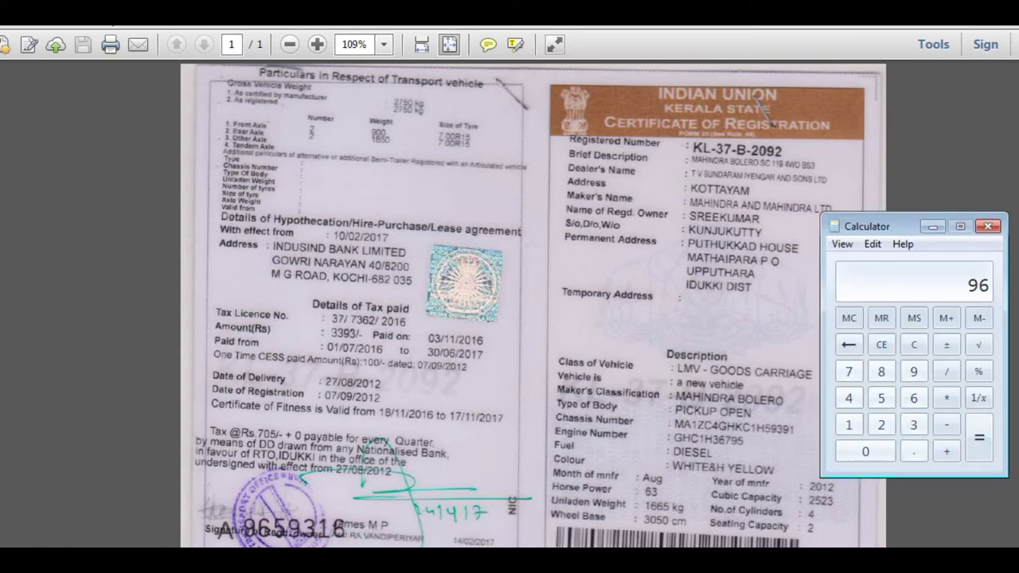
pyautogui.click(916, 345)
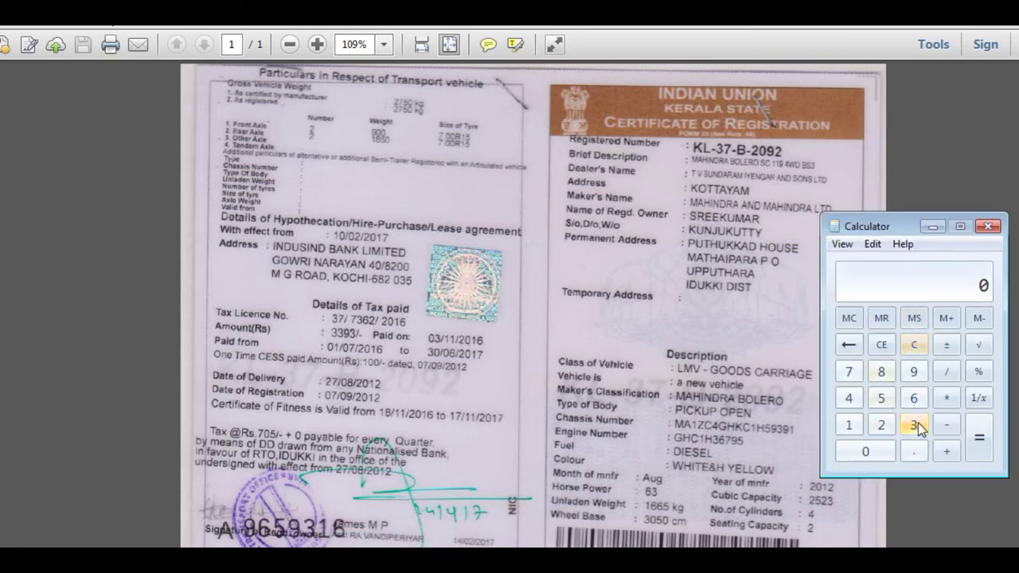
pyautogui.write('2750')
pyautogui.press('-')
pyautogui.write('1665')
pyautogui.click(978, 442)
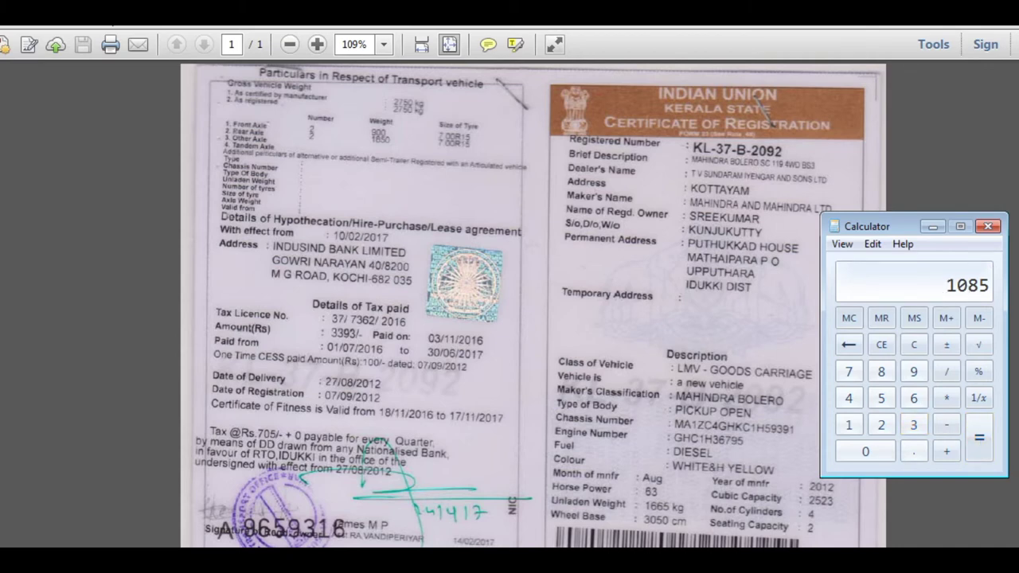
# Return to the enrollment form and enter 1085 kg as the maximum load permitted to be carried
pyautogui.hotkey('alt', 'Tab')
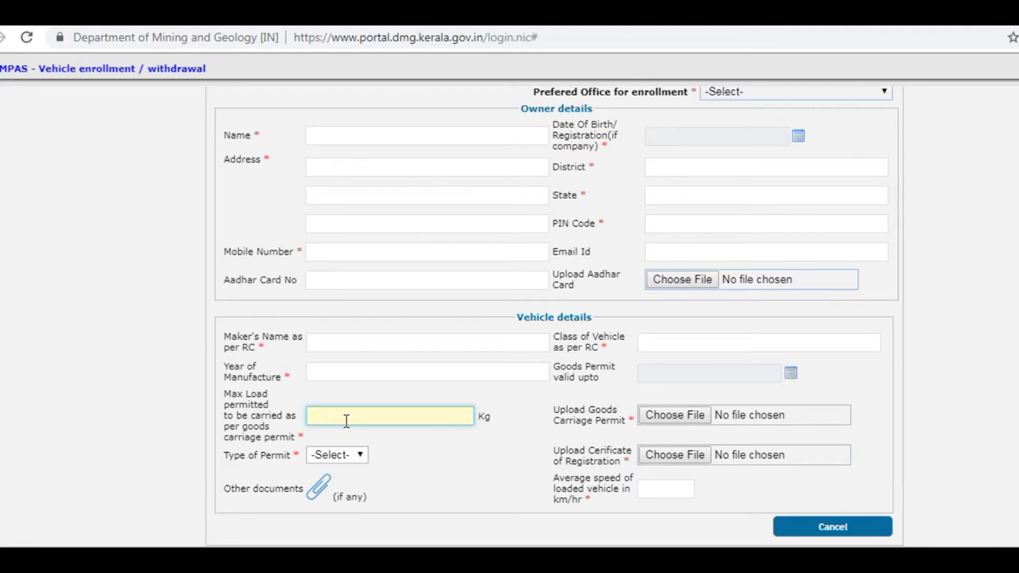
pyautogui.write('1085')
pyautogui.click(468, 442)
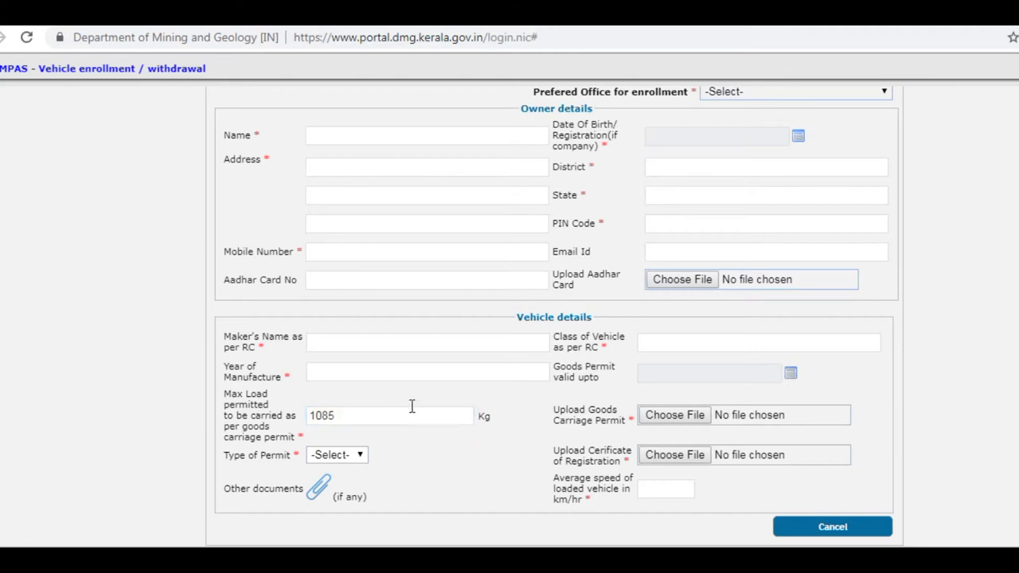
# Set the type of permit to Kerala and look through the other permit options, keeping that choice
pyautogui.click(358, 459)
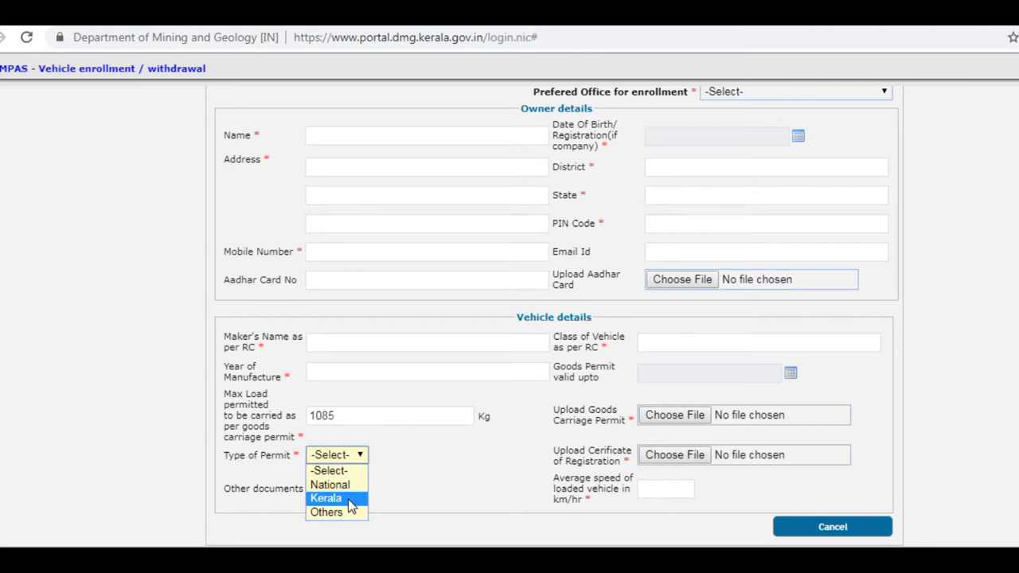
pyautogui.click(351, 507)
pyautogui.click(360, 459)
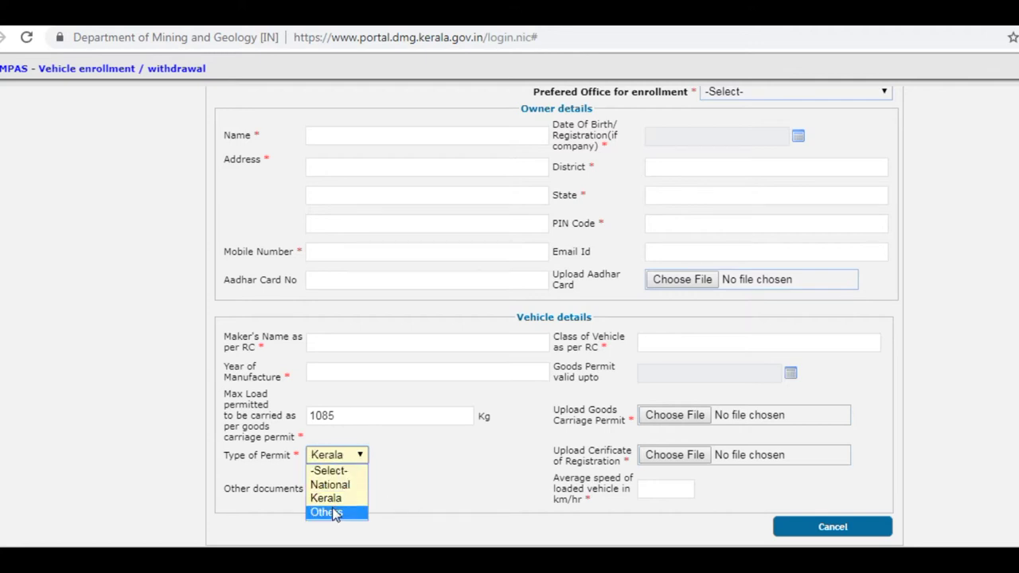
pyautogui.click(390, 497)
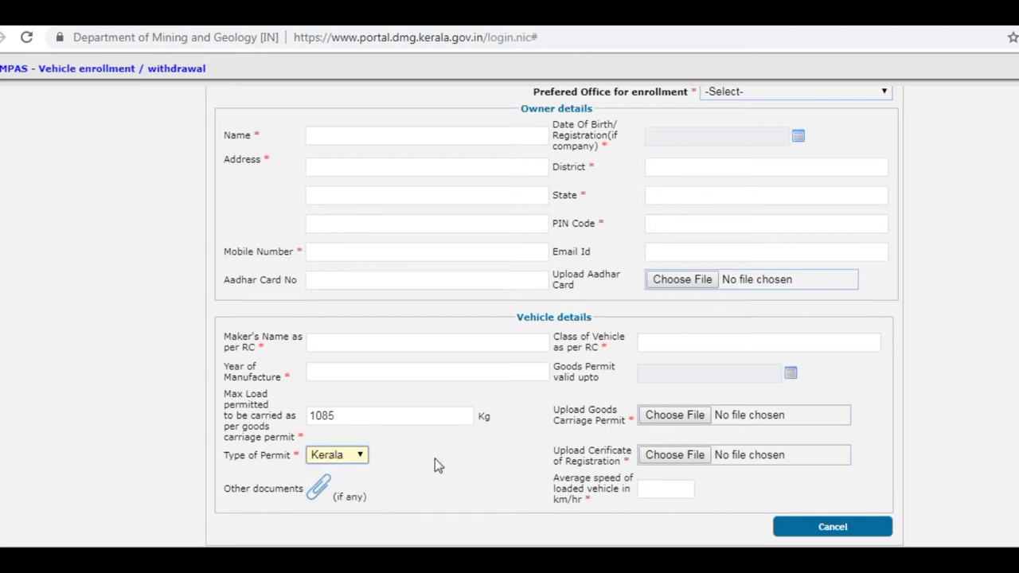
# Select the class of vehicle field and mark the MGV-Tipper class of vehicle entry in RC.pdf in Adobe Reader
pyautogui.click(661, 342)
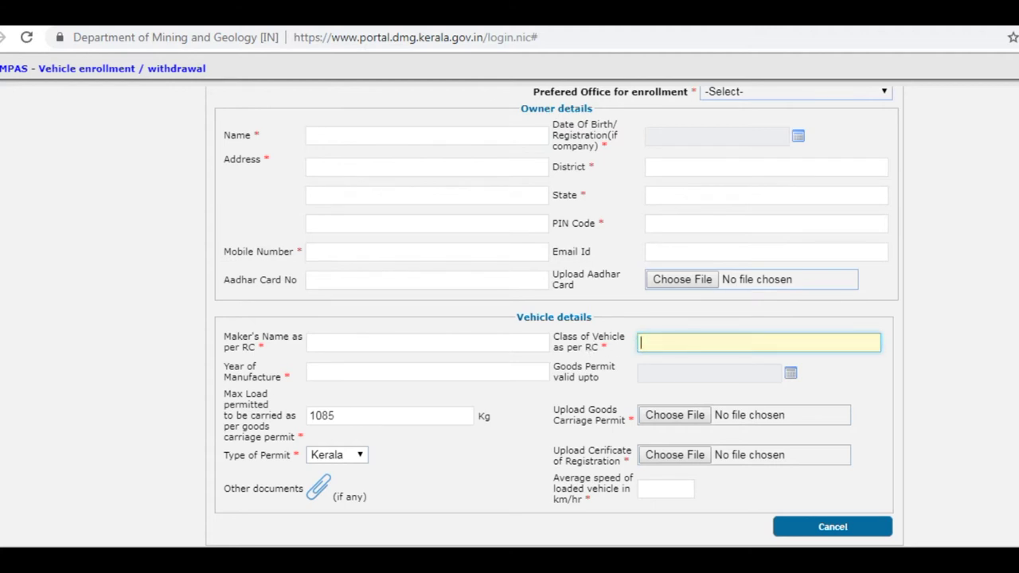
pyautogui.click(494, 557)
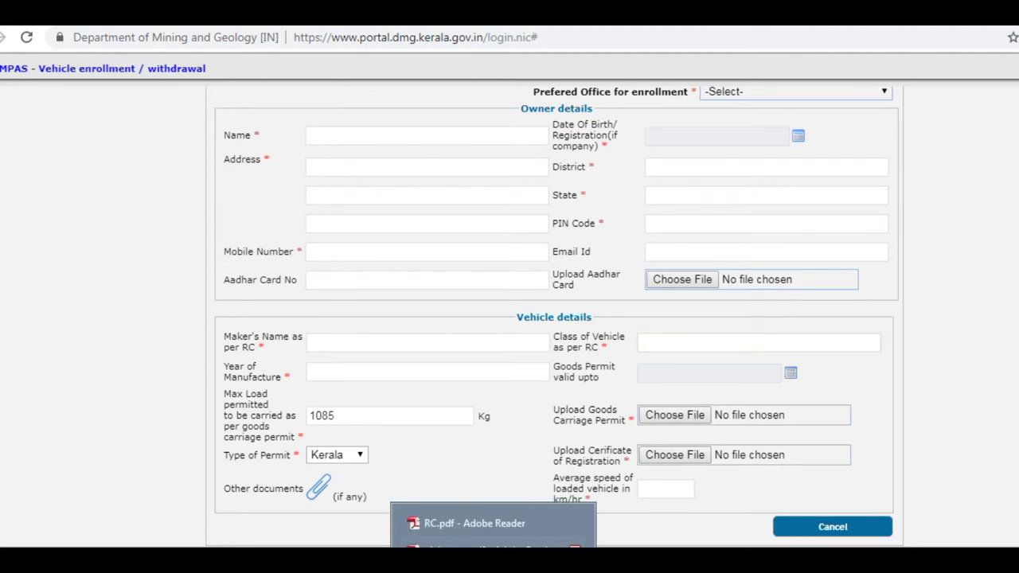
pyautogui.click(468, 530)
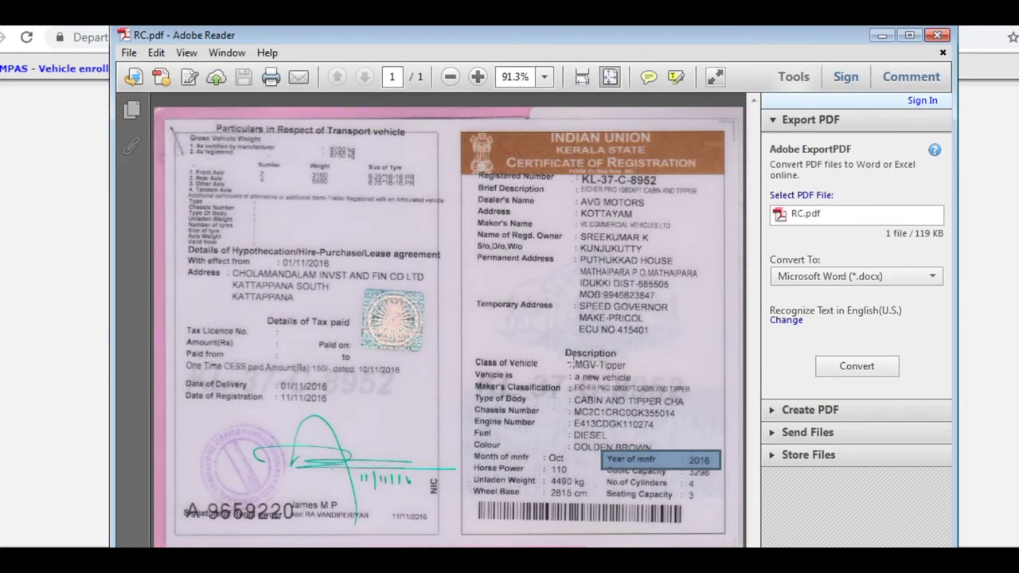
pyautogui.moveTo(574, 364); pyautogui.dragTo(624, 367)
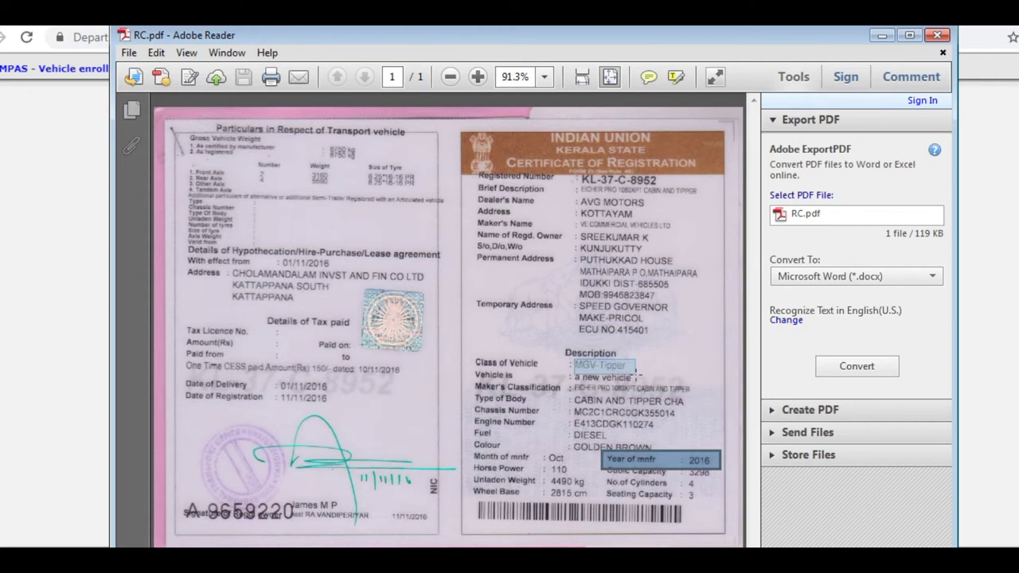
pyautogui.click(629, 366)
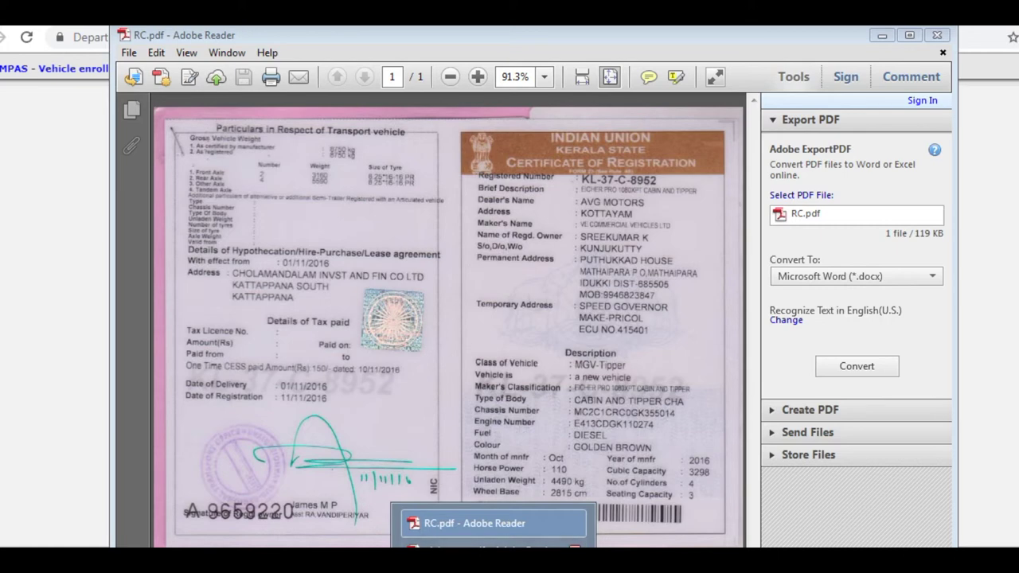
# Mark the LMV - Goods Carriage class in the Mahindra Bolero RC and return to the form's class of vehicle field
pyautogui.click(572, 545)
pyautogui.moveTo(673, 368); pyautogui.dragTo(824, 384)
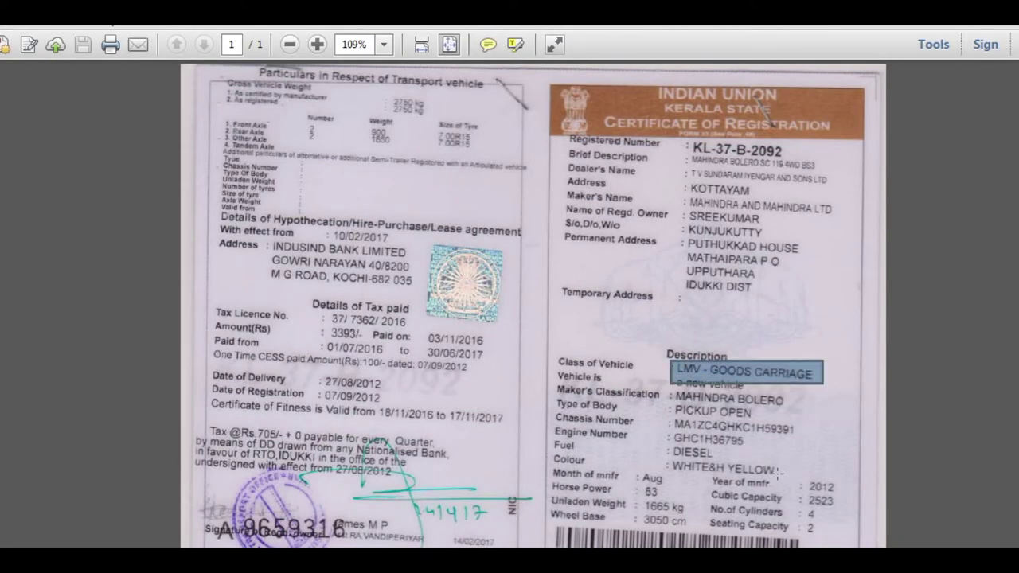
pyautogui.hotkey('alt', 'Tab')
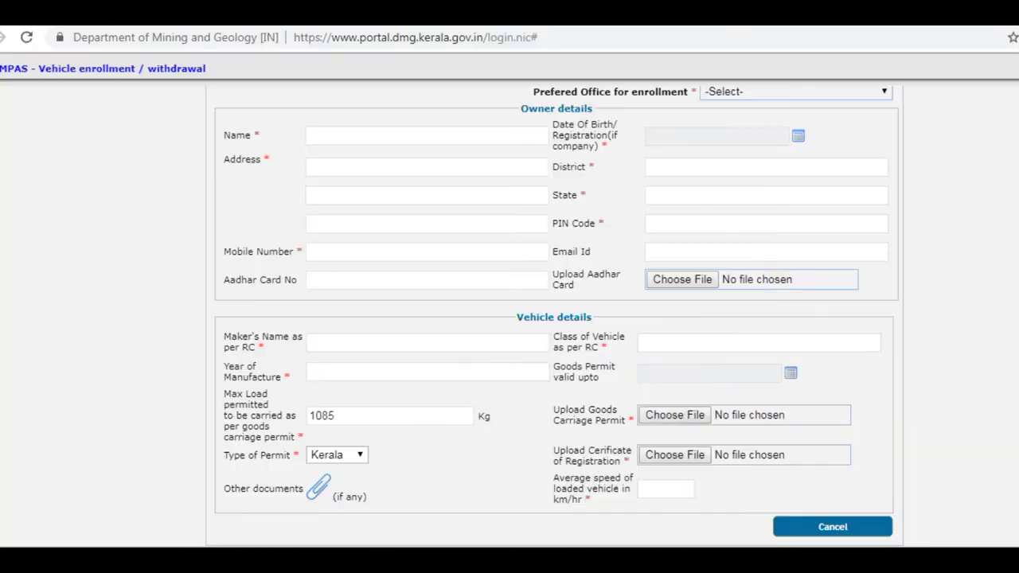
pyautogui.click(733, 342)
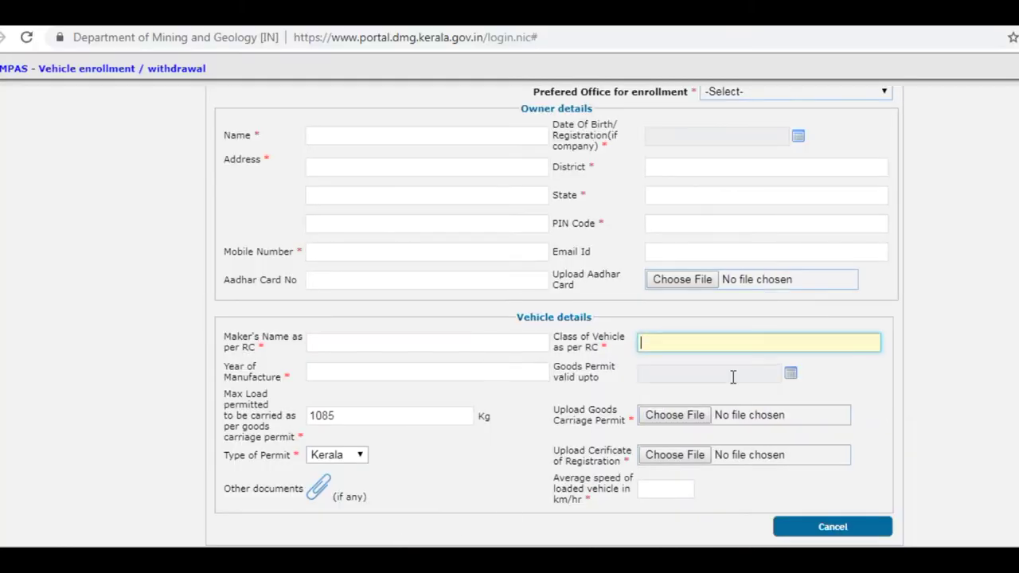
# Open the goods permit validity calendar and mark the period of validity label in the goods carriage permit in Adobe Reader
pyautogui.click(790, 374)
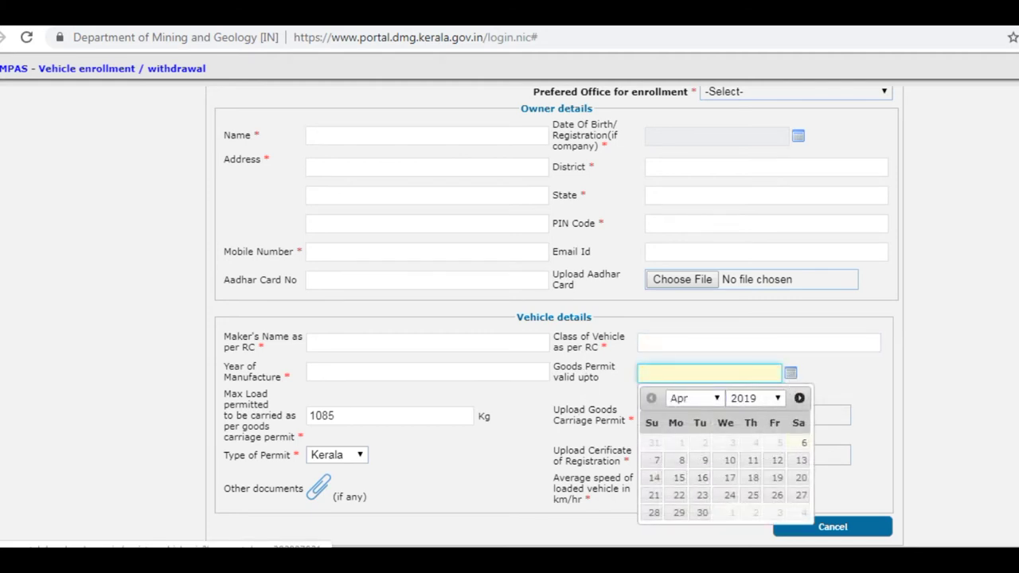
pyautogui.click(493, 567)
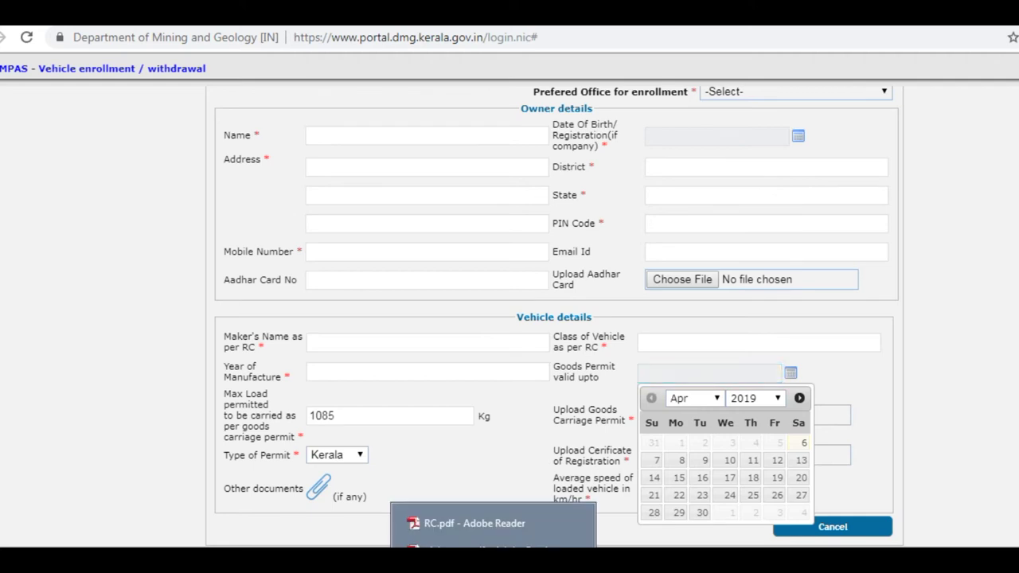
pyautogui.click(494, 523)
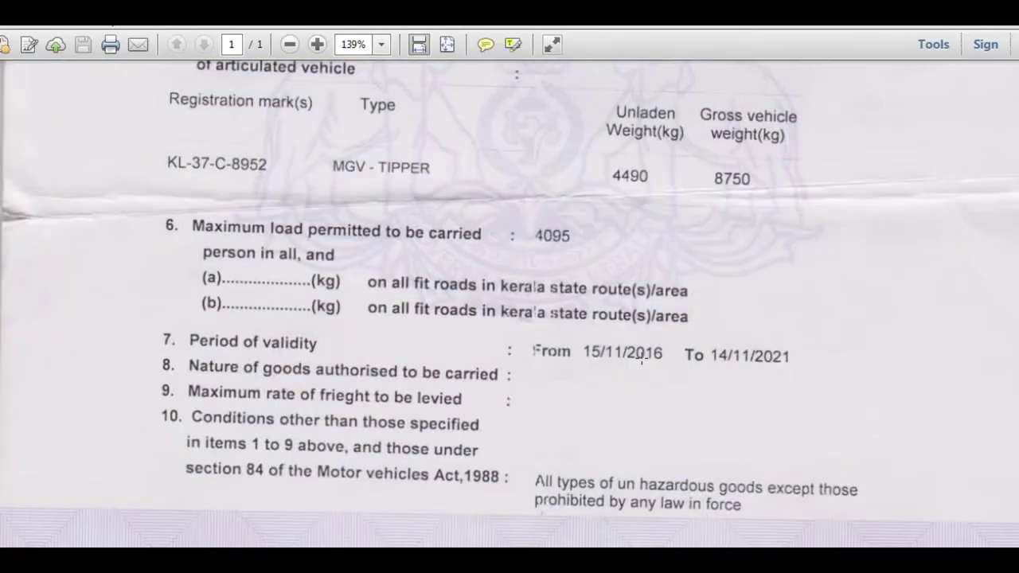
pyautogui.moveTo(191, 342); pyautogui.dragTo(325, 344)
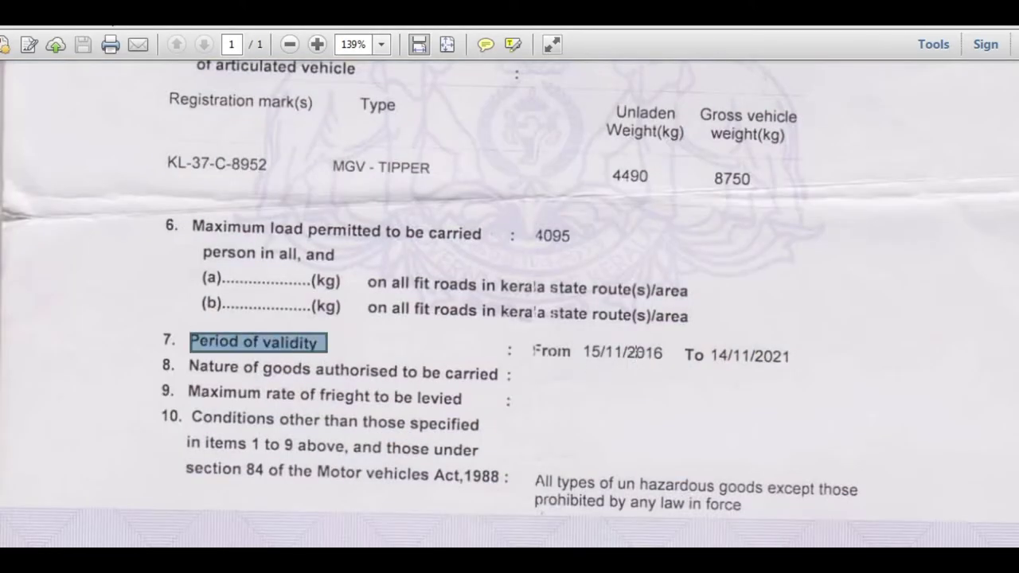
# Mark the end date 14/11/2021 in the period of validity entry of the goods carriage permit
pyautogui.click(662, 354)
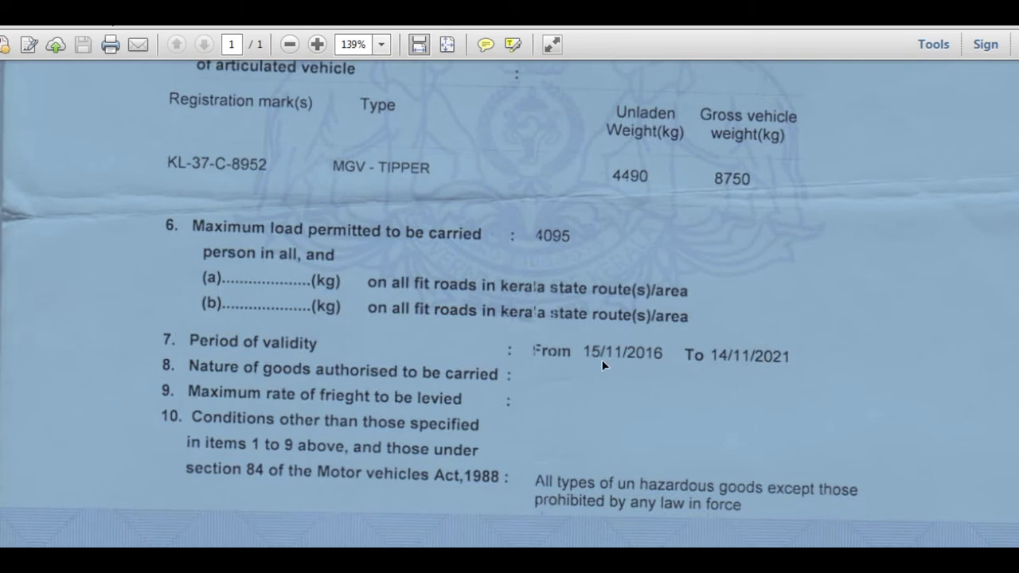
pyautogui.click(686, 363)
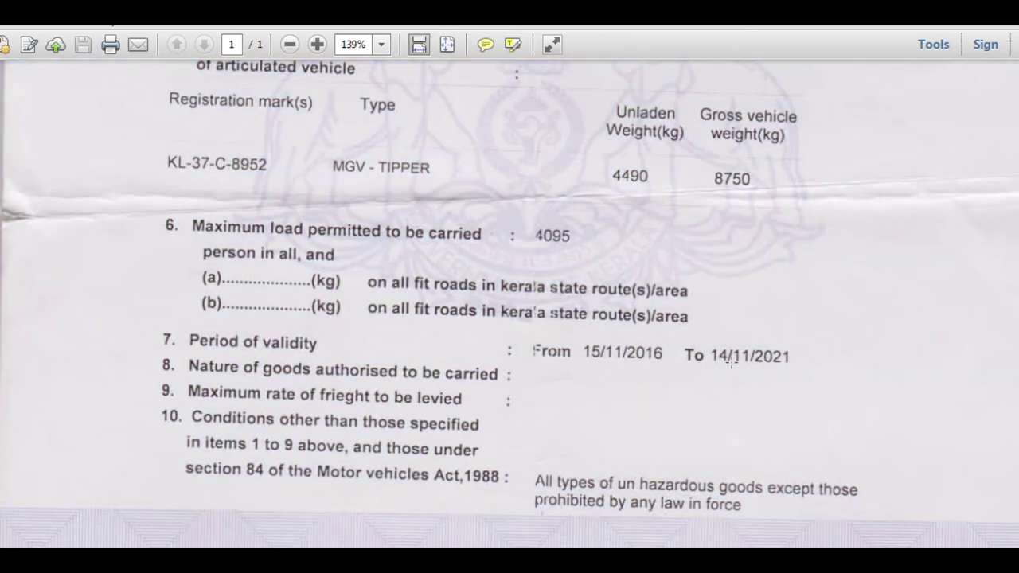
pyautogui.moveTo(795, 345); pyautogui.dragTo(704, 374)
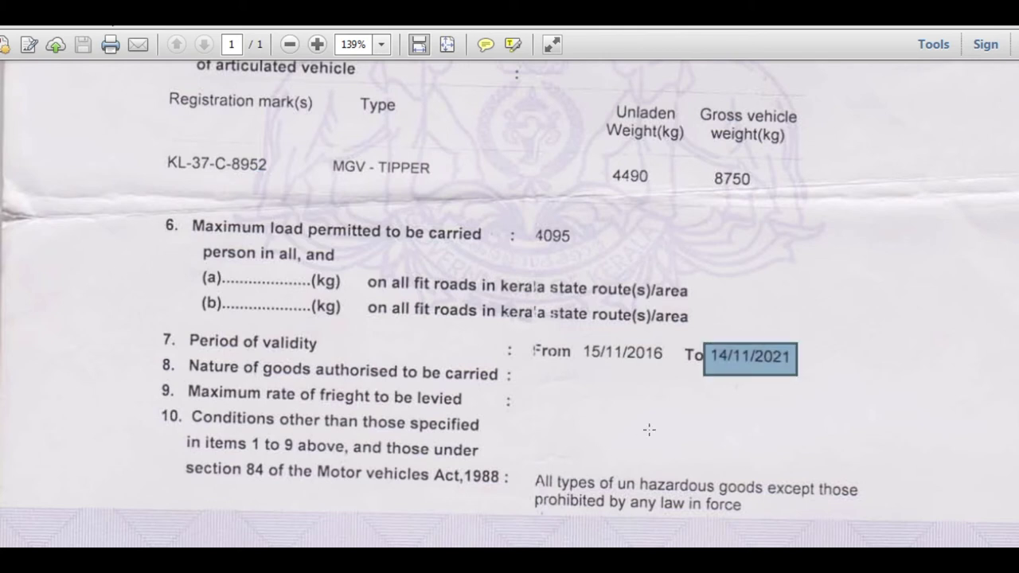
# Back in the browser's enrollment form, close the goods permit calendar without picking a date and select the average speed of loaded vehicle field
pyautogui.moveTo(493, 557)
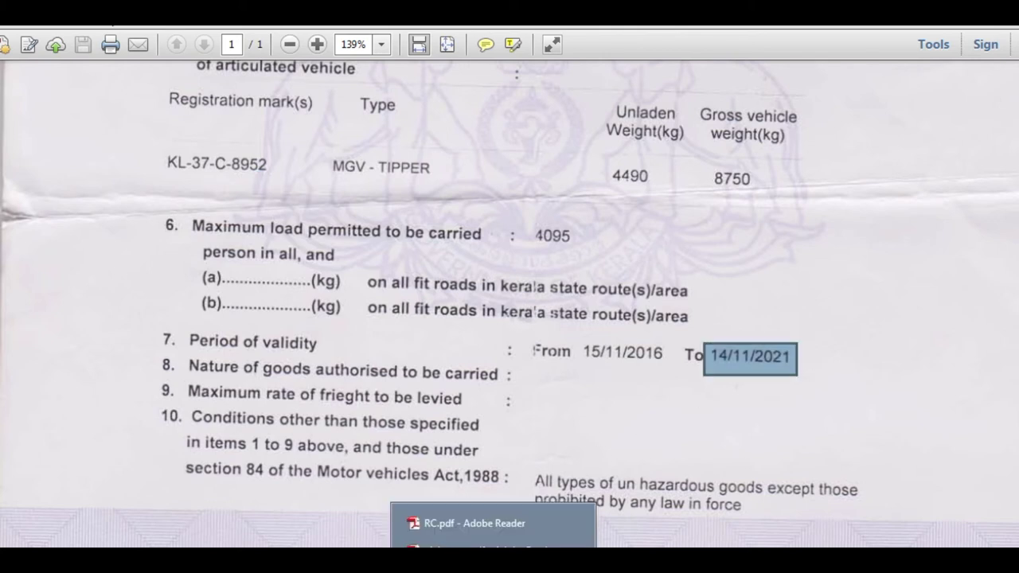
pyautogui.hotkey('alt', 'Tab')
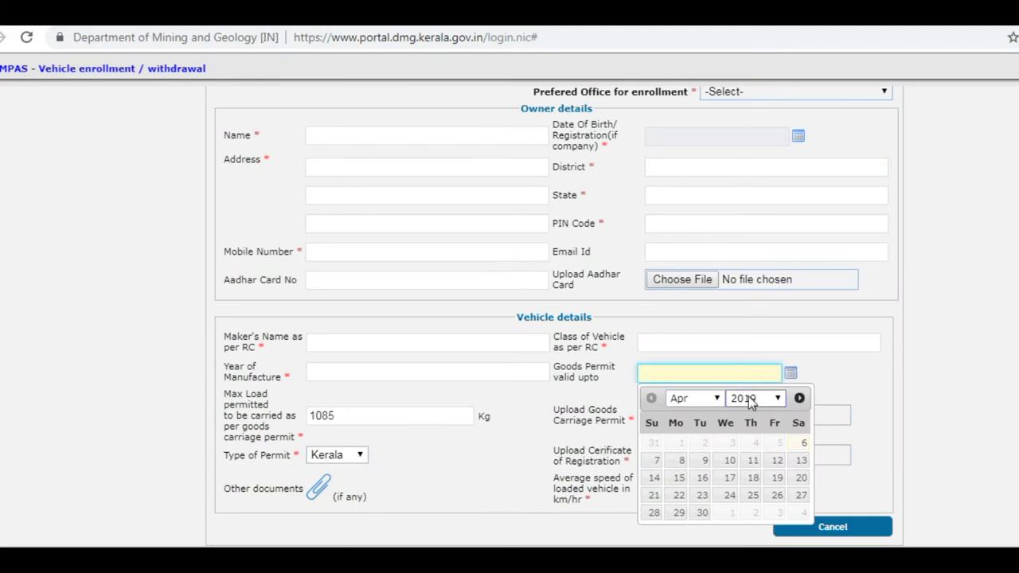
pyautogui.click(839, 375)
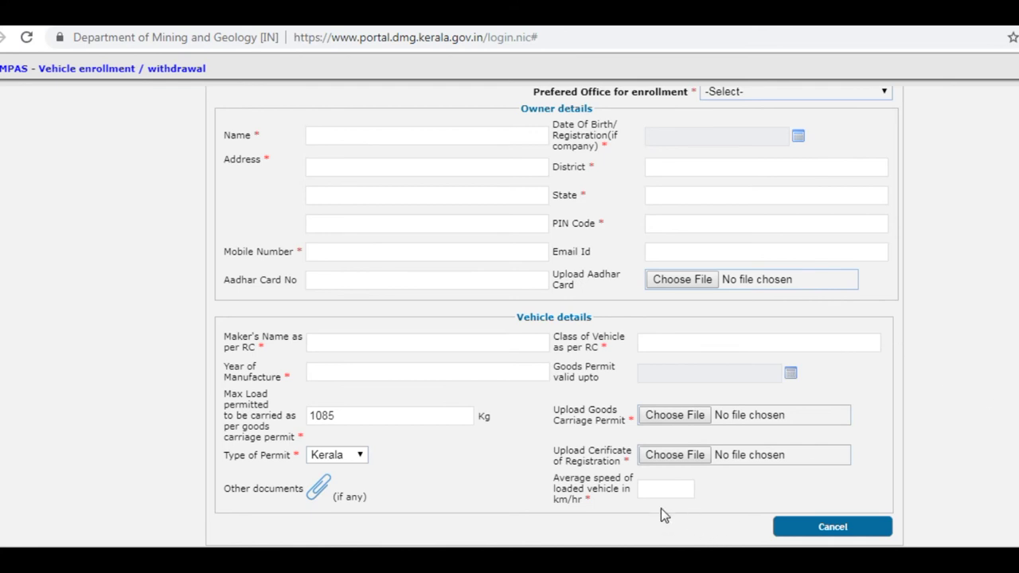
pyautogui.click(678, 488)
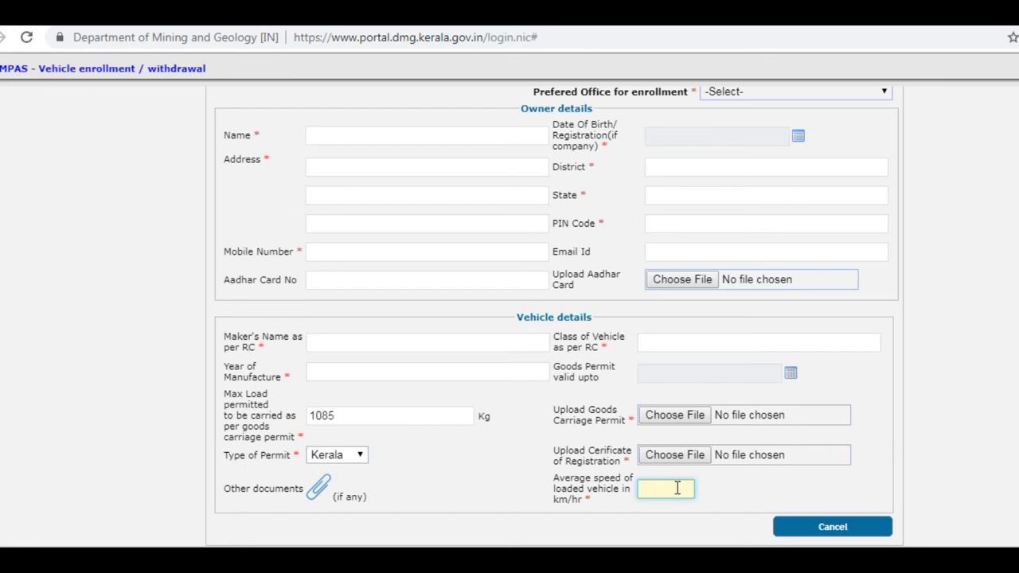
# Review the whole vehicle enrollment form, from the registration and chassis number fields through the owner details to the vehicle details
pyautogui.scroll(3, 803, 402)
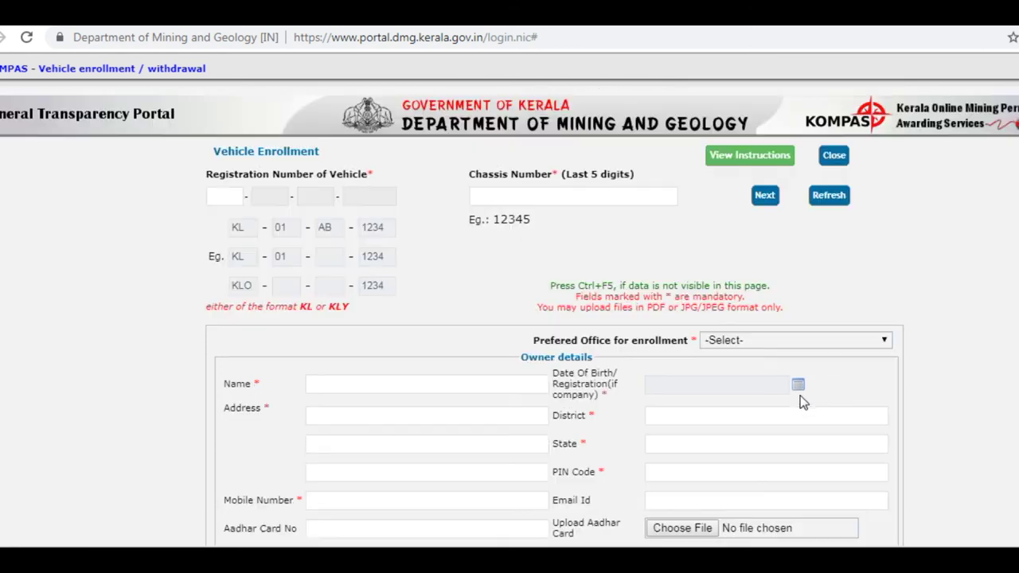
pyautogui.scroll(-3, 802, 402)
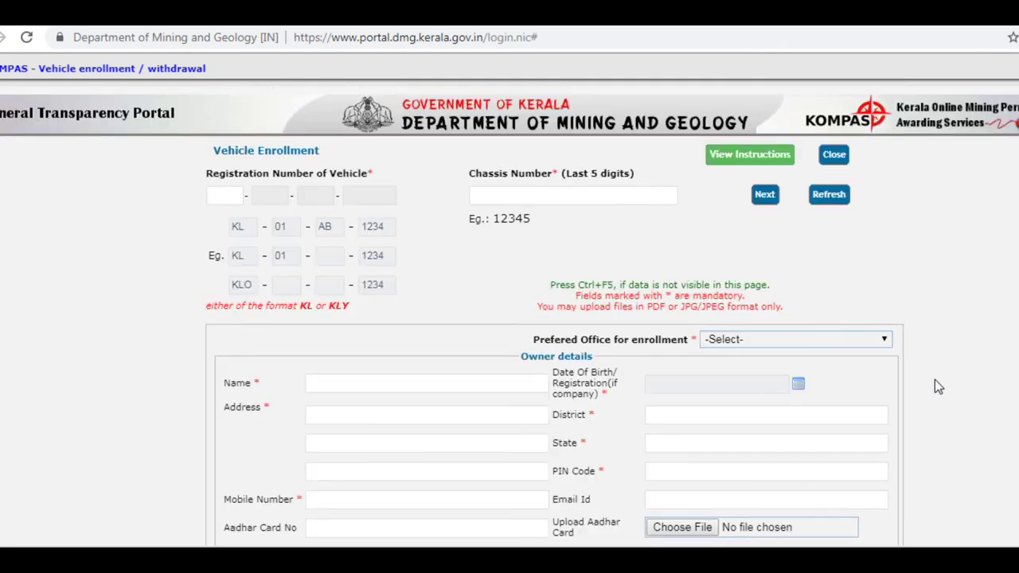
pyautogui.scroll(3, 934, 380)
pyautogui.scroll(-3, 700, 374)
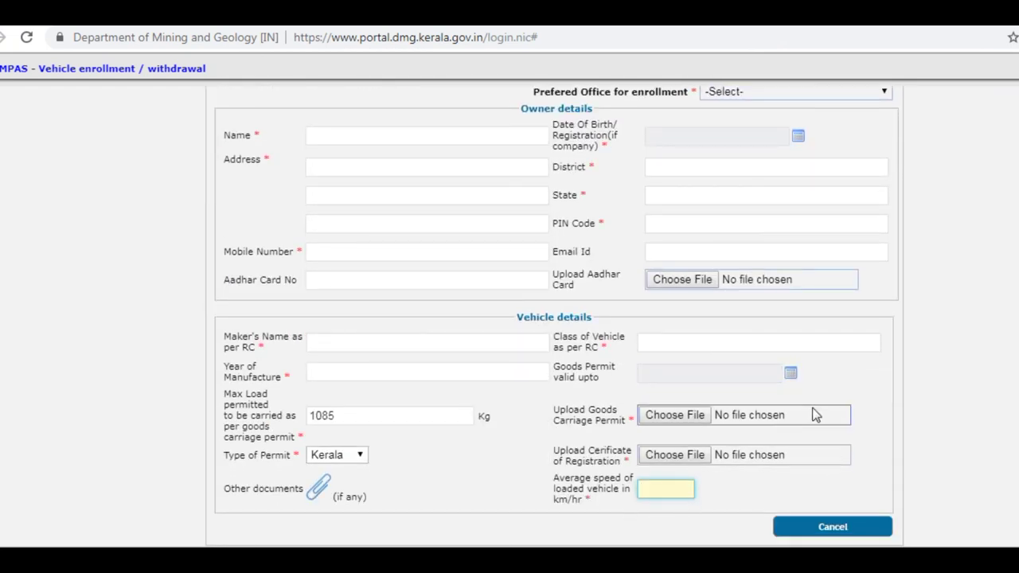
pyautogui.scroll(3, 804, 410)
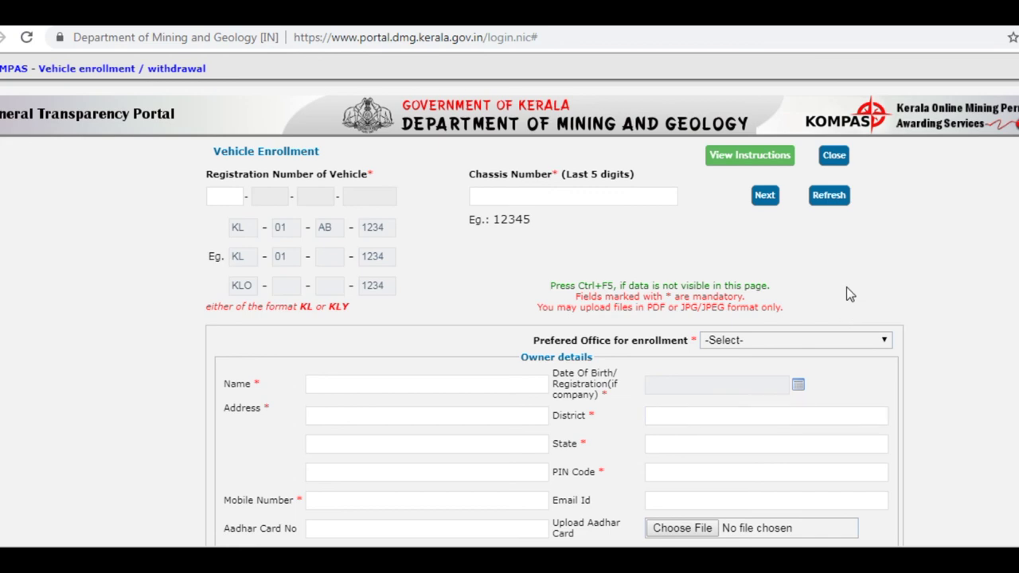
pyautogui.scroll(-1, 848, 314)
pyautogui.scroll(-2, 864, 398)
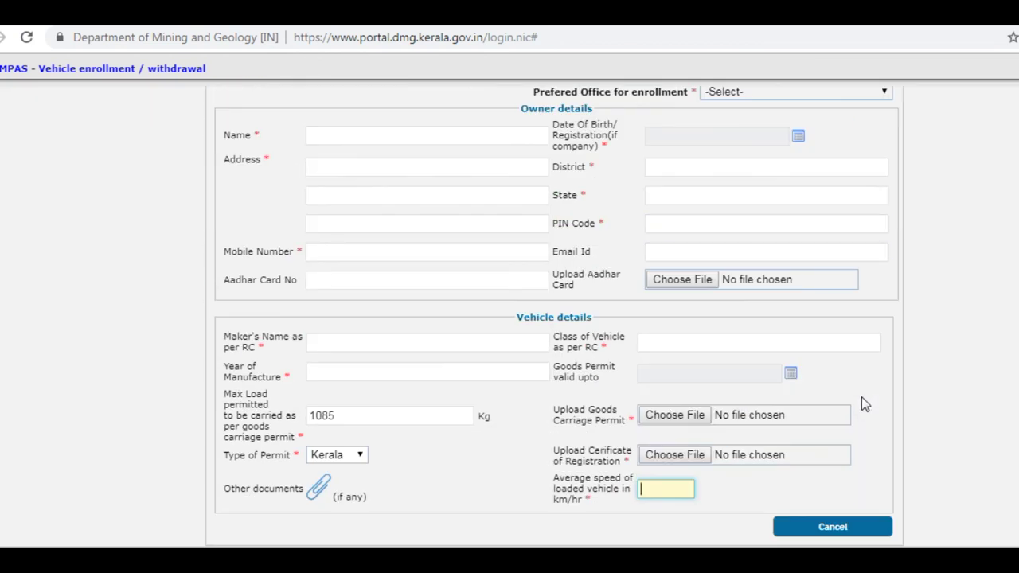
pyautogui.scroll(3, 863, 398)
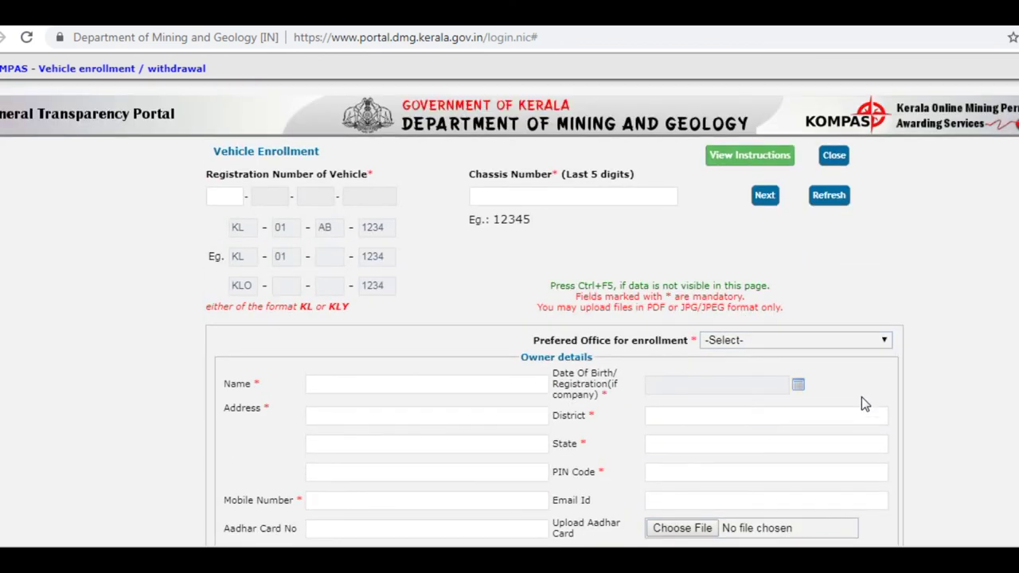